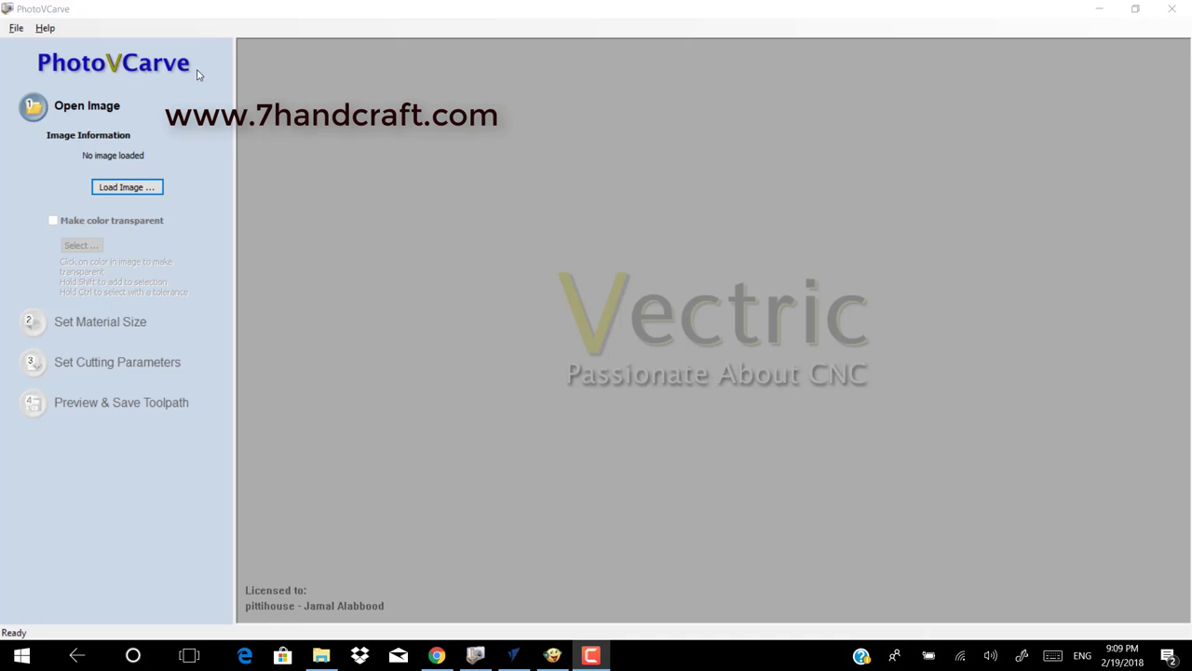
Load the portrait photo as12.jpg from Documents
click(127, 189)
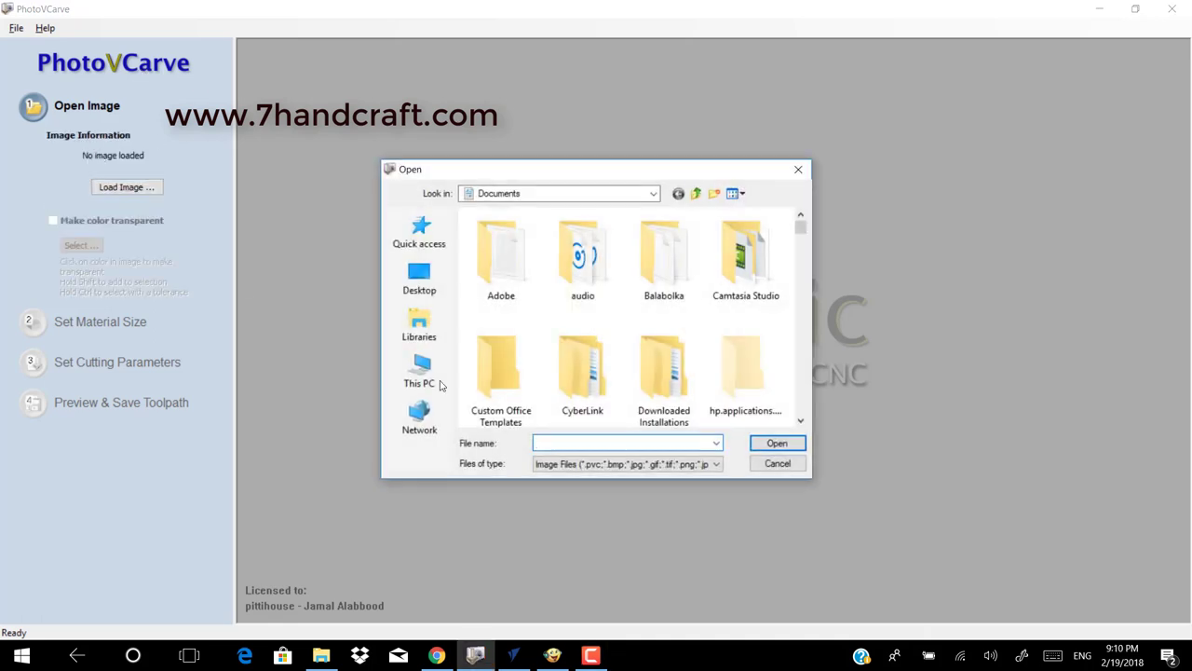
drag(800, 228, 803, 346)
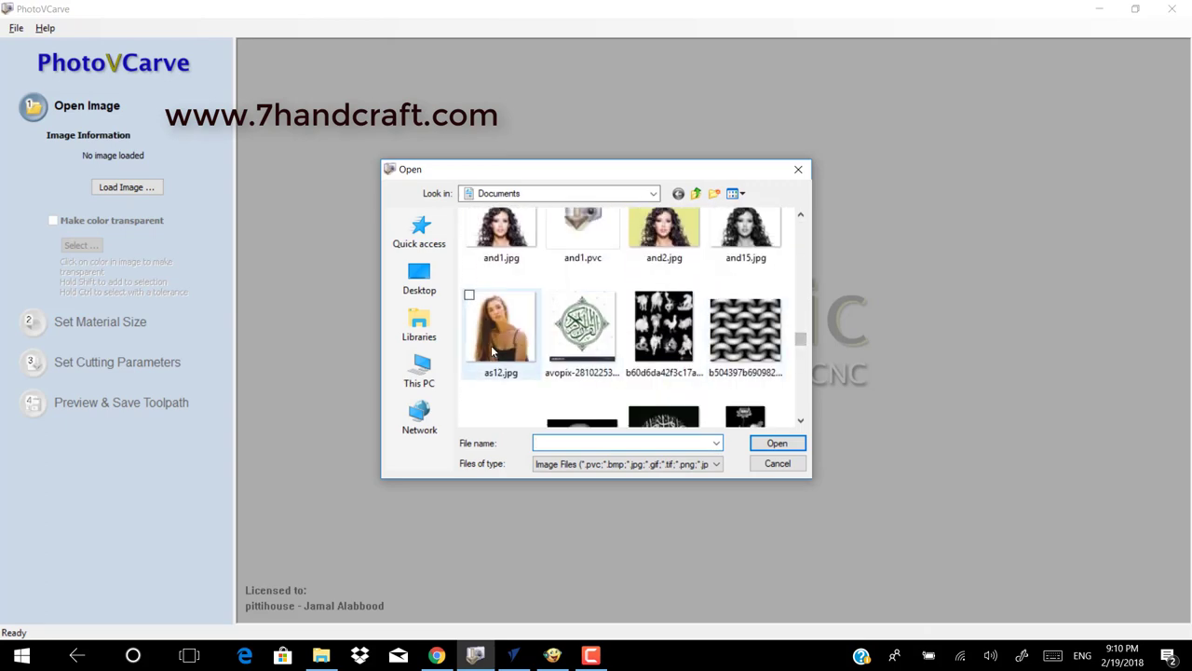
click(493, 350)
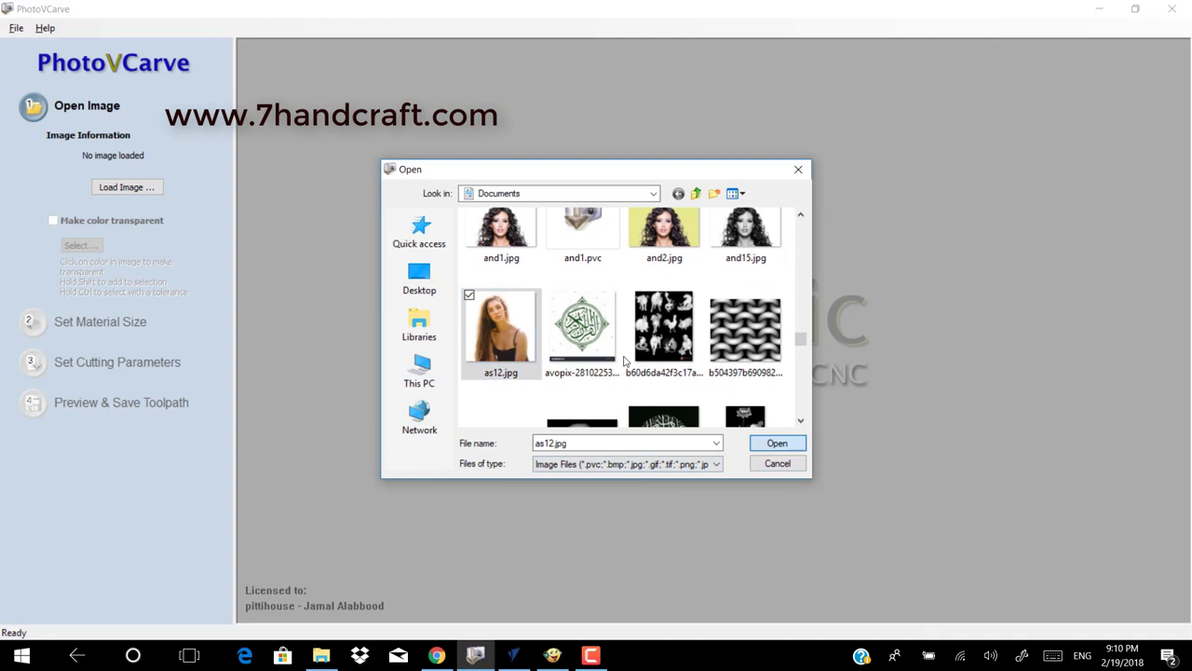
key(Return)
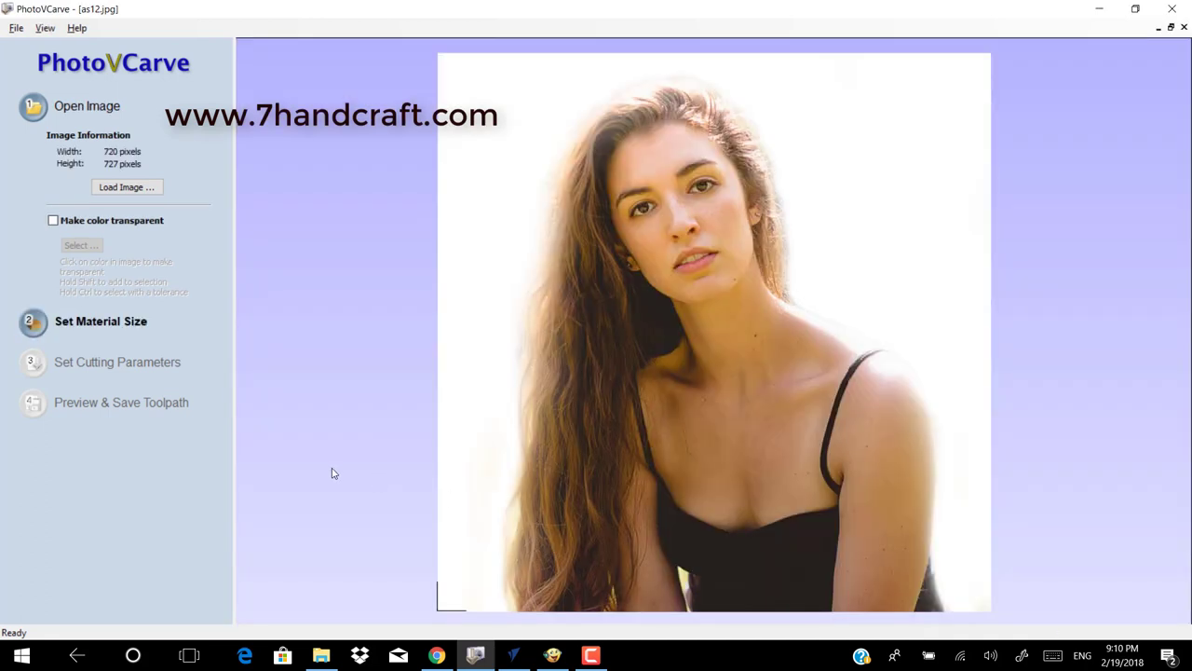
Switch on Make color transparent while keeping the white background visible
click(53, 221)
click(479, 306)
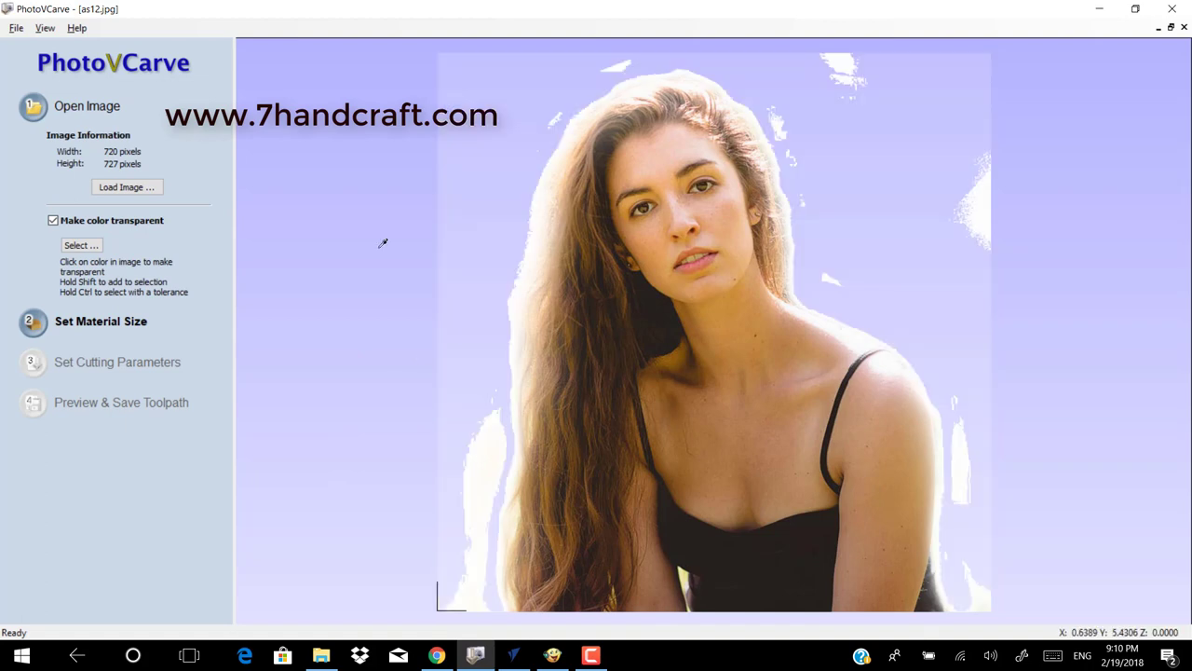
click(540, 263)
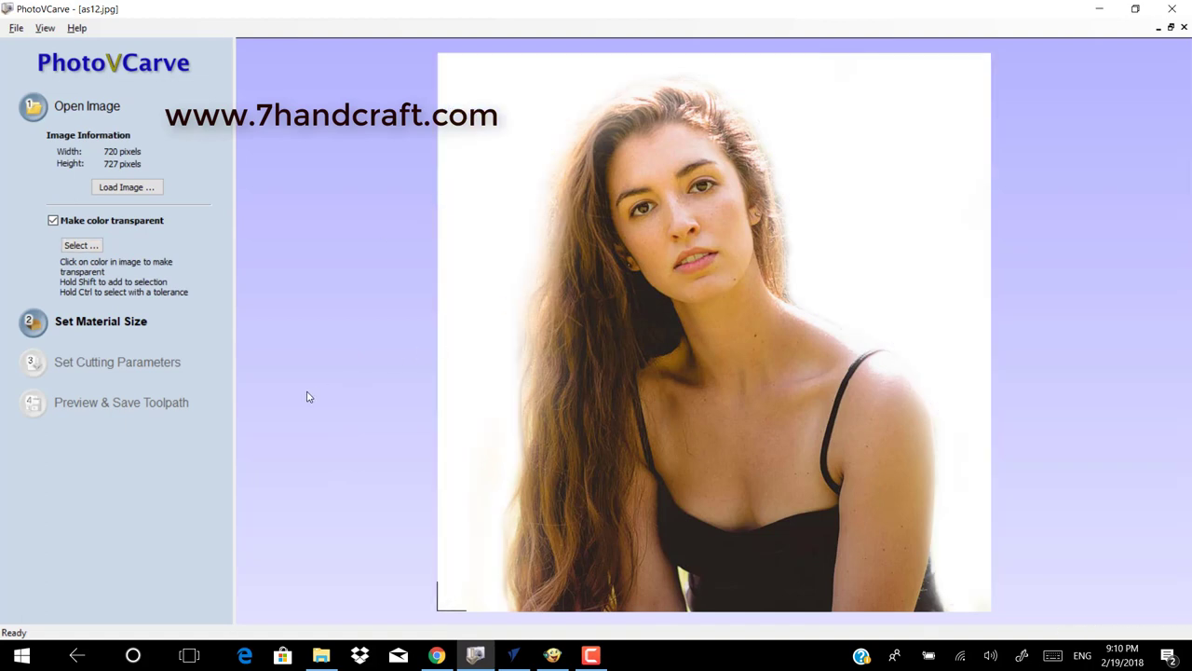
Set material width to 10 inches with the XY origin at the bottom-left corner
click(103, 325)
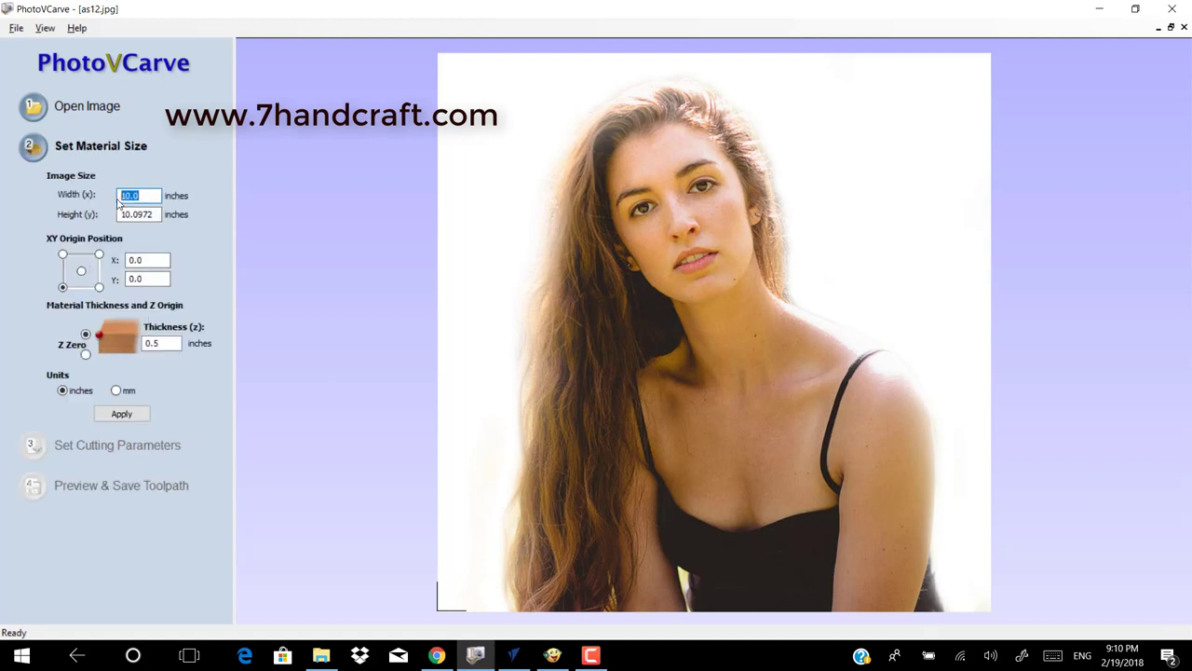
text(10)
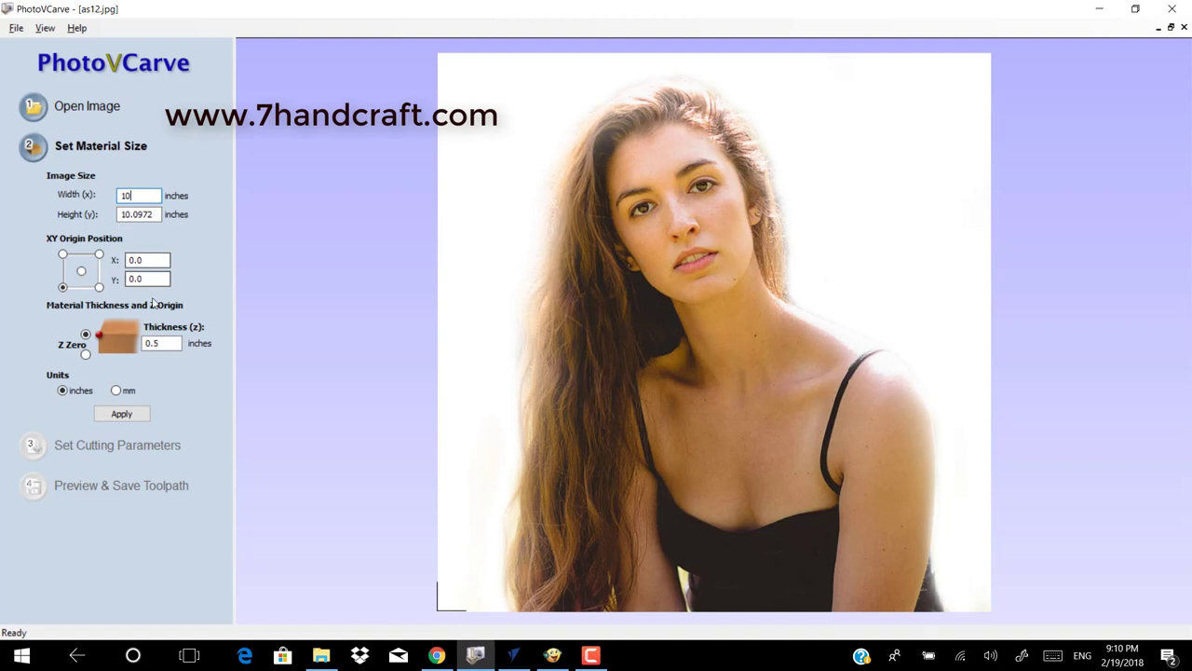
click(81, 272)
click(130, 260)
key(Tab)
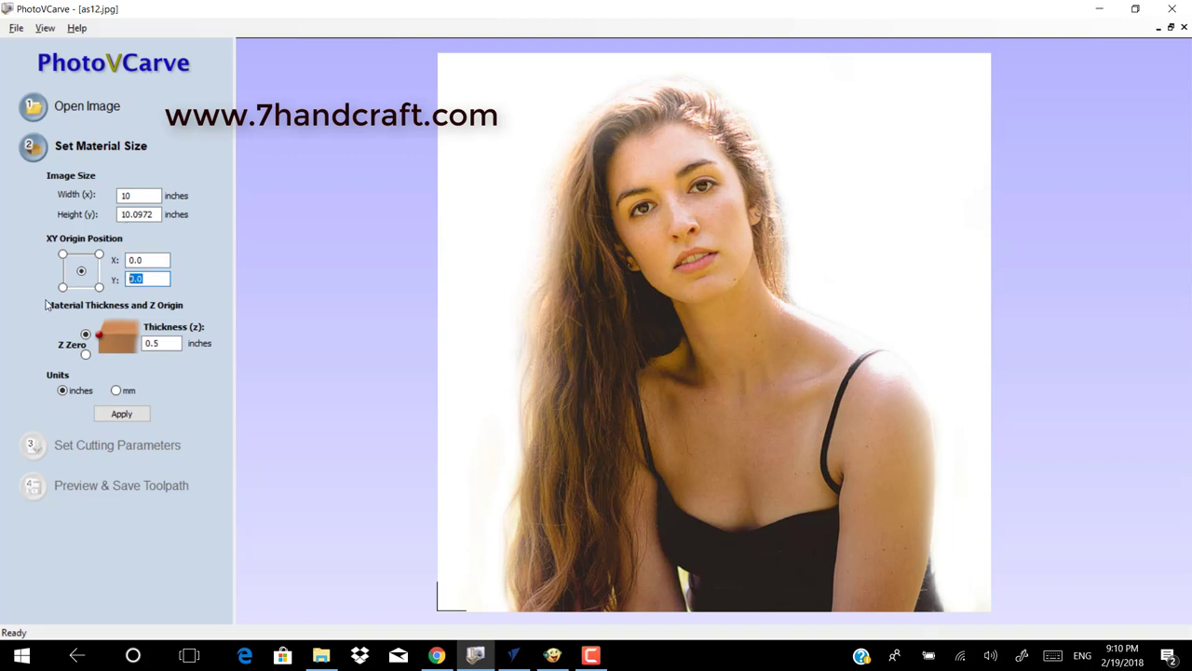
click(62, 288)
Set material thickness to 0.65, keep inches and apply the material size
click(163, 347)
drag(165, 344, 135, 346)
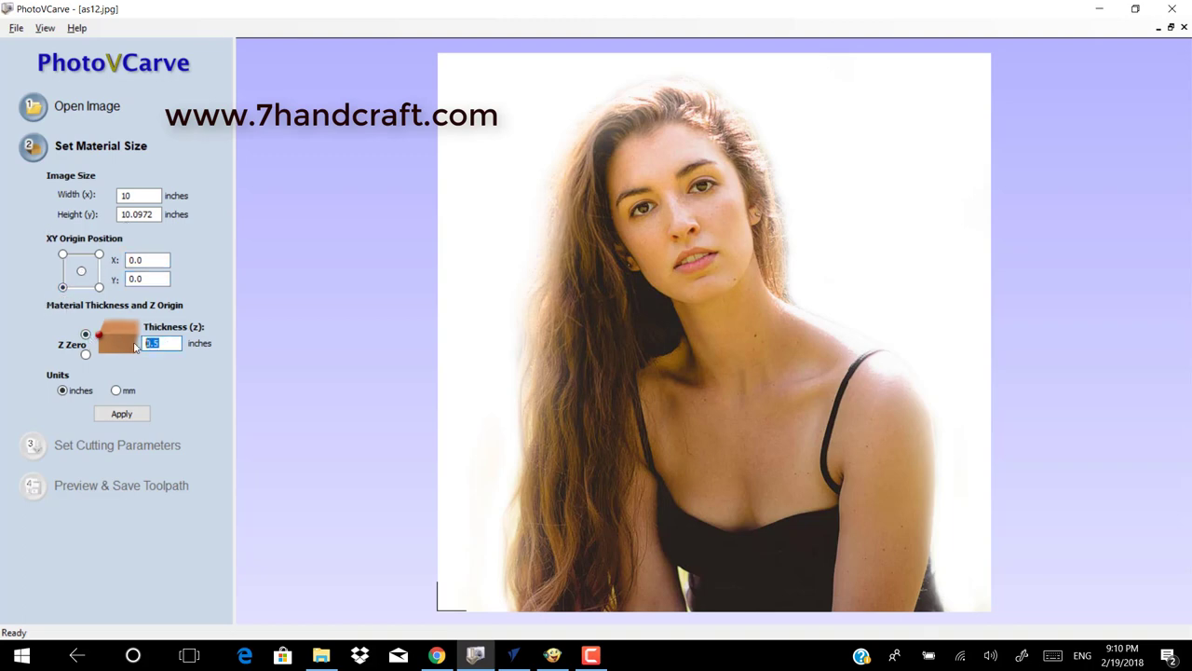
text(0.)
text(65)
click(116, 390)
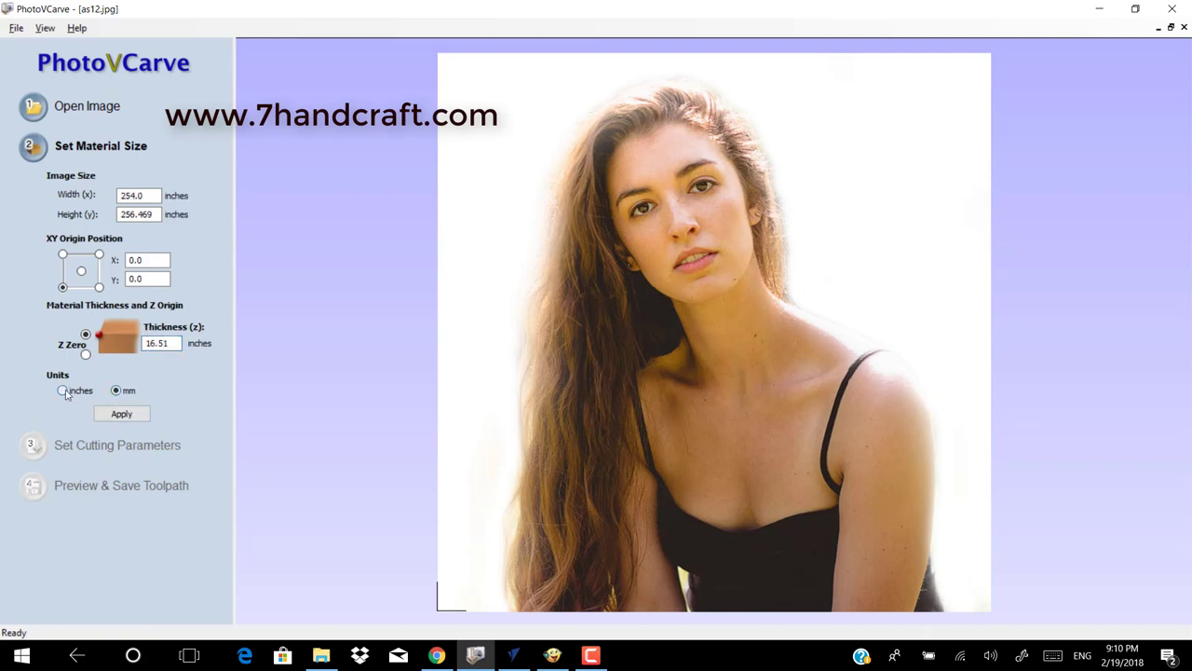
click(62, 390)
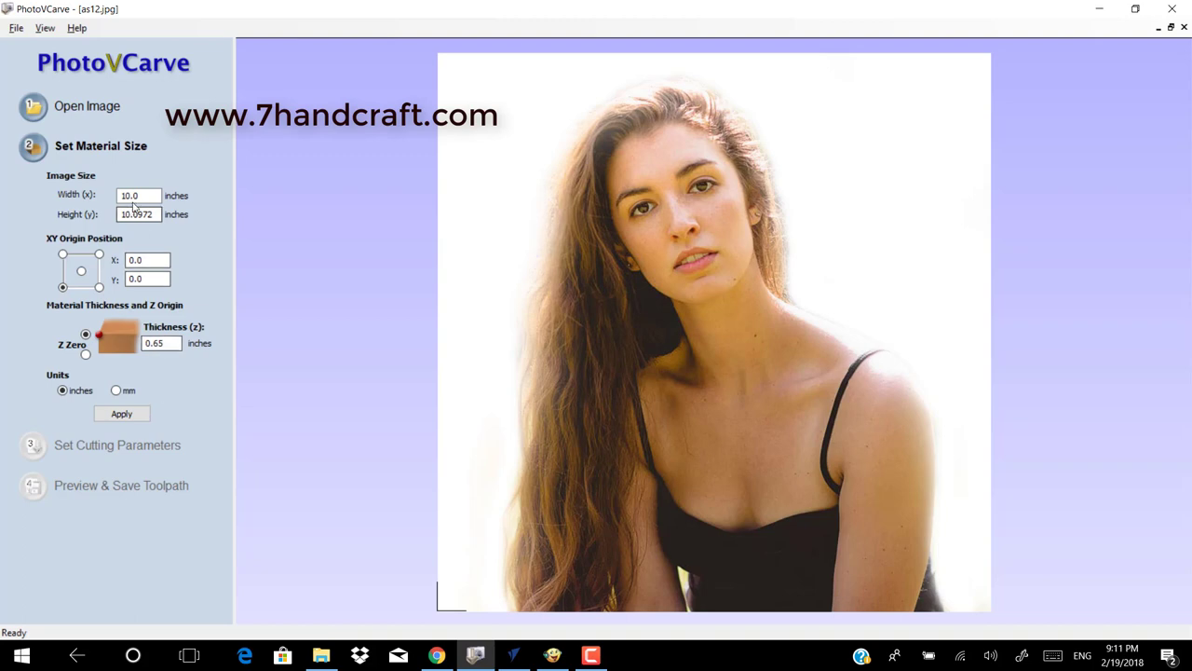
click(119, 417)
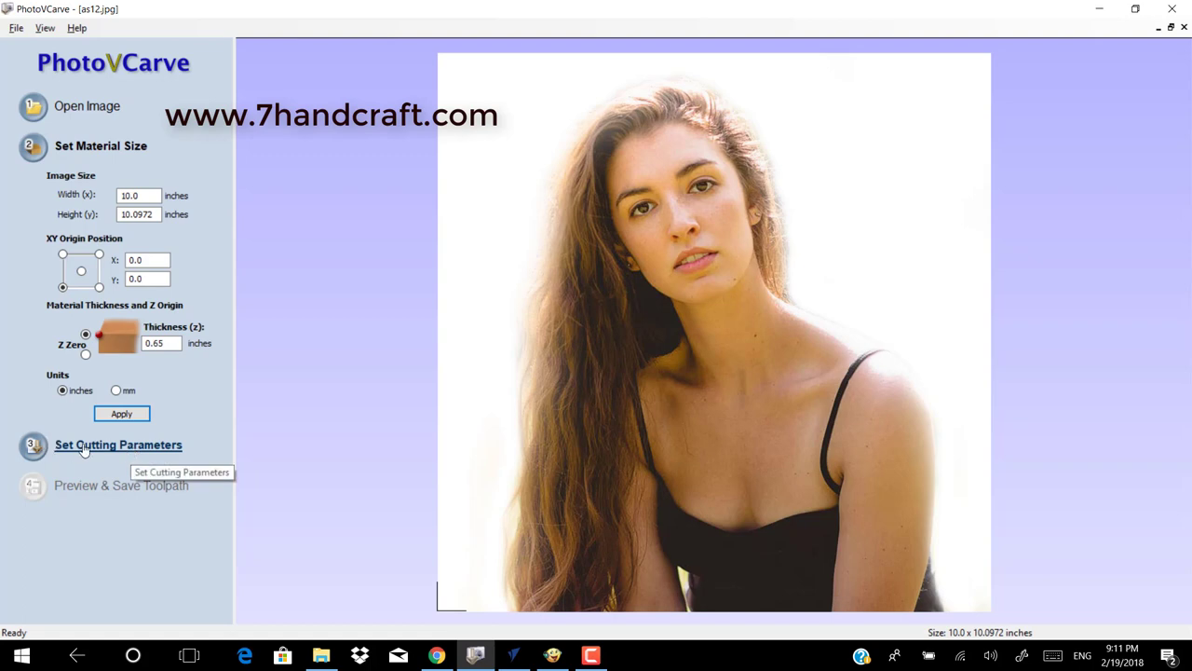
Review the V-Bit (60 deg 0.25") values in the Tool Database and keep it as the tool
click(137, 449)
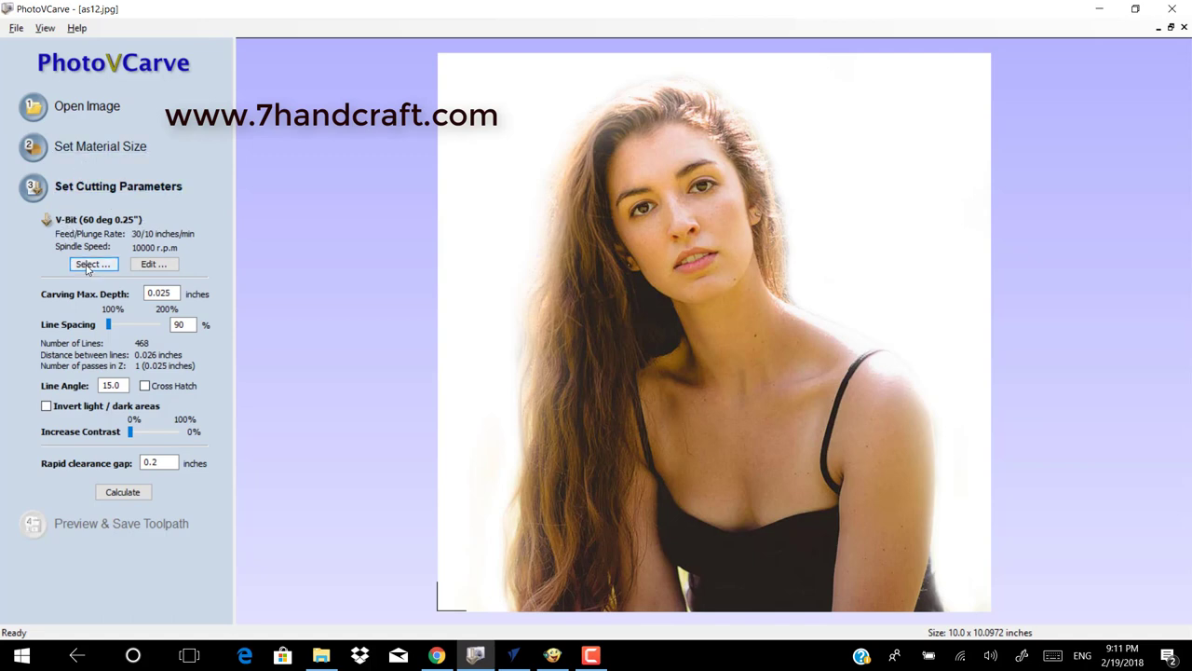
click(87, 265)
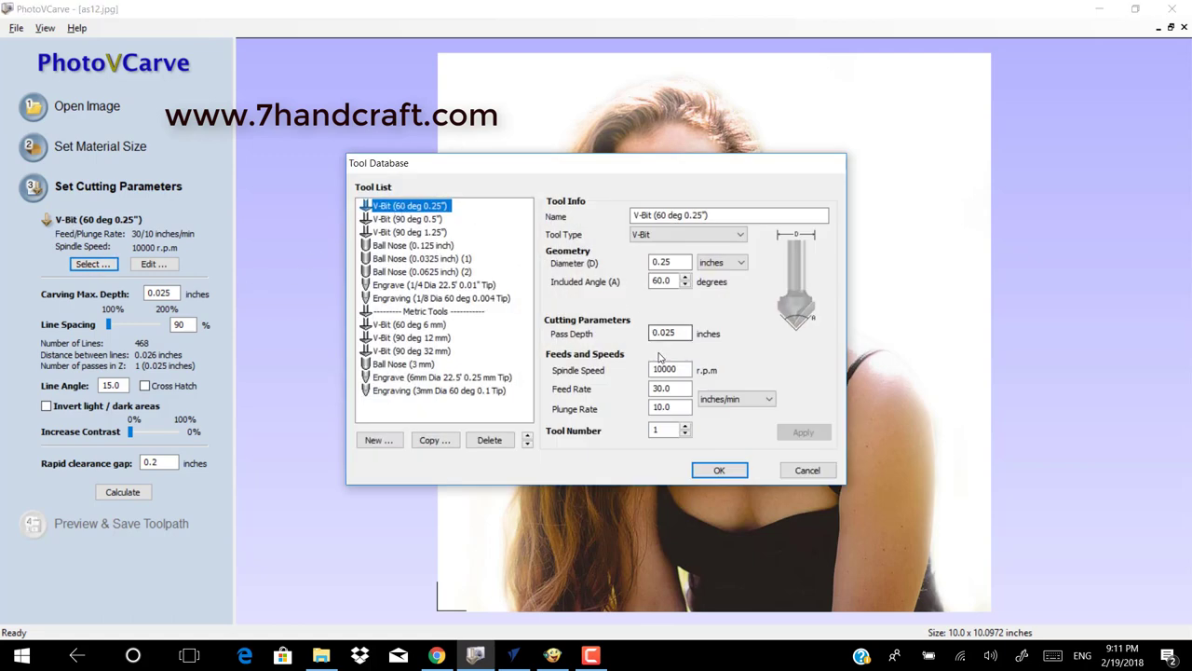
mouse_move(687, 370)
mouse_down()
mouse_move(645, 368)
mouse_move(650, 408)
mouse_up()
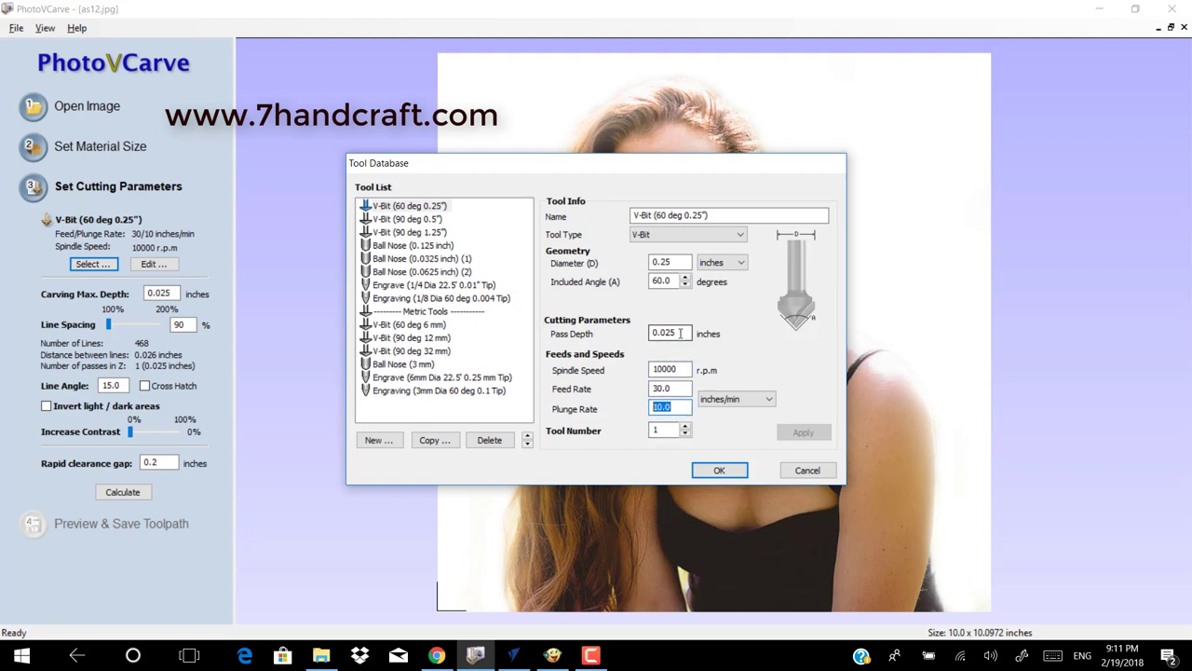
drag(676, 332, 653, 333)
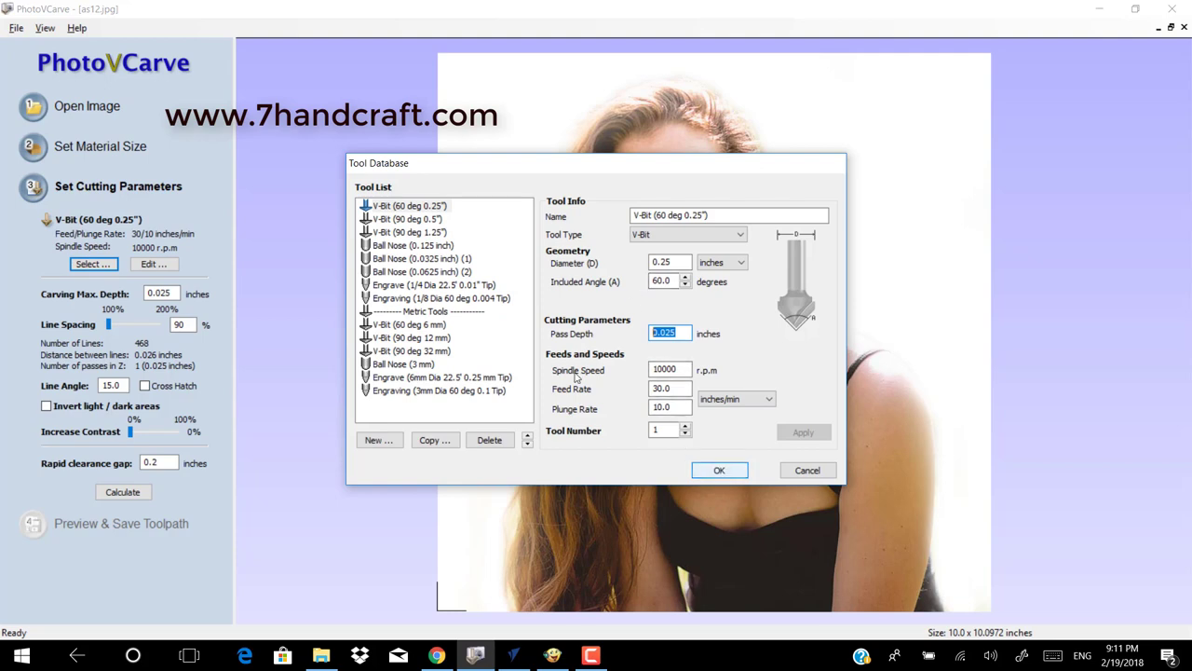
key(Return)
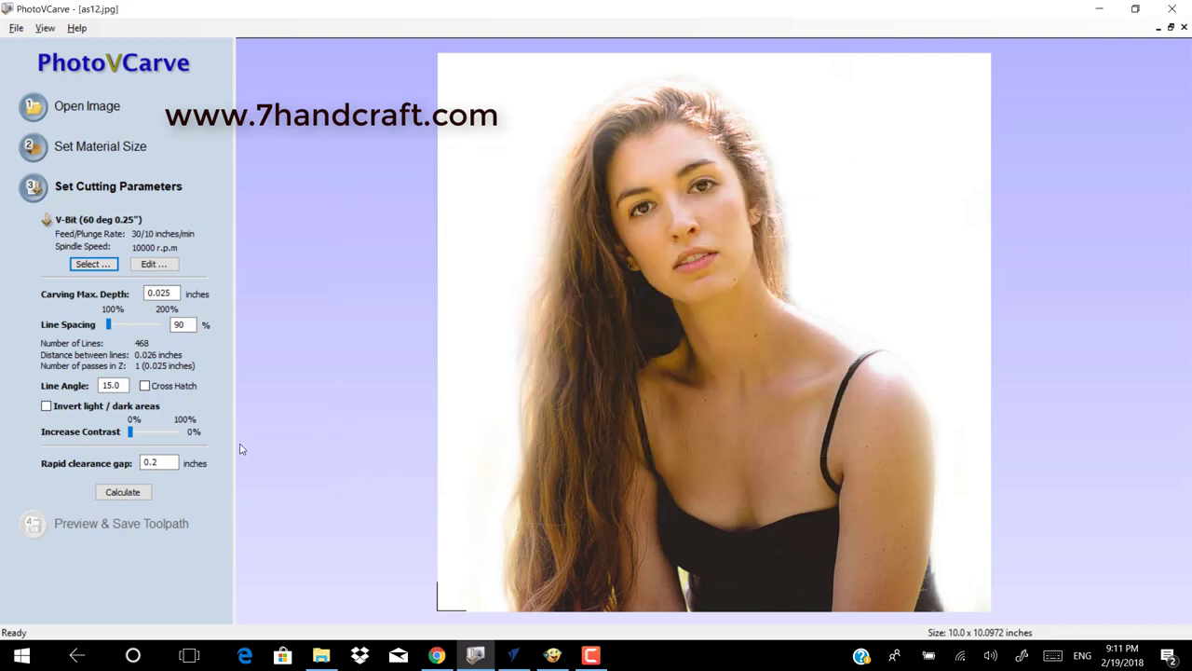
Adjust the line spacing value and set the line angle to 30°
double_click(177, 324)
text(50)
drag(190, 324, 166, 325)
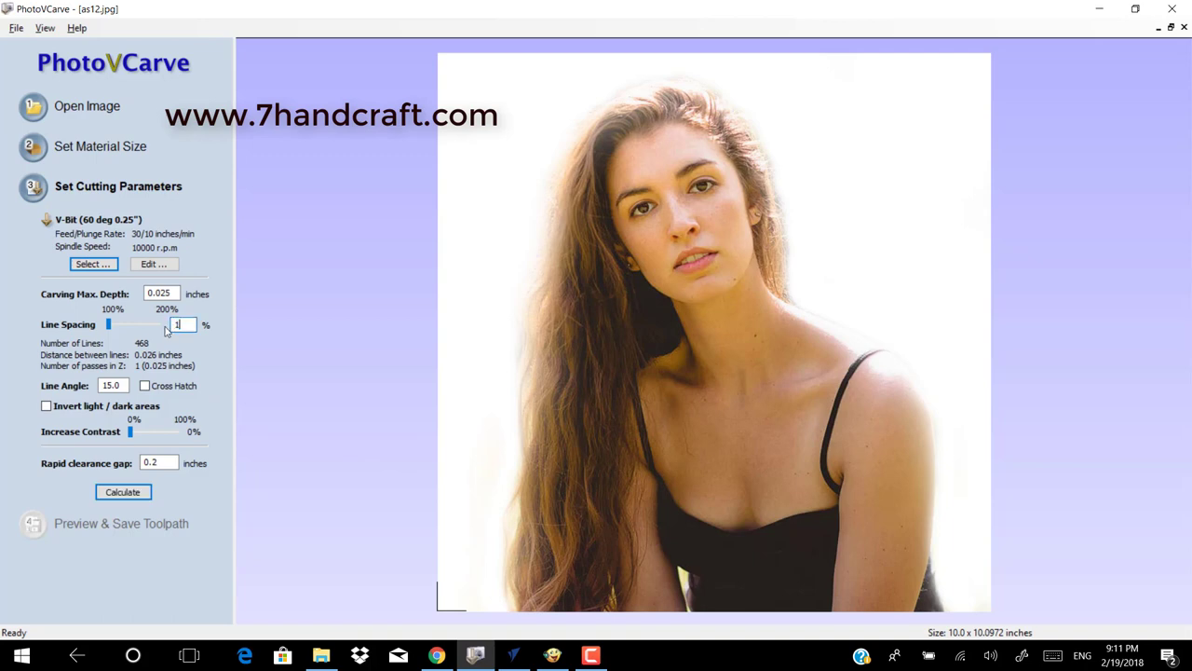
text(00)
drag(125, 385, 102, 385)
text(30)
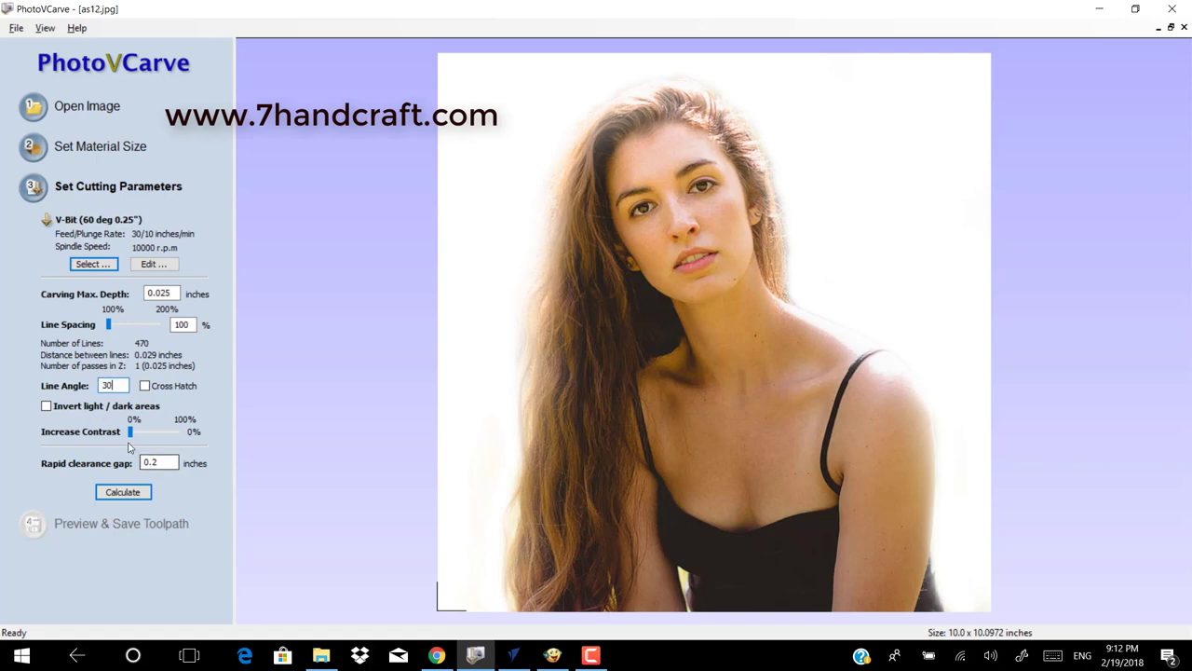
Boost contrast to 15%, calculate the toolpath and tilt the 3D carved preview
drag(131, 432, 139, 440)
click(128, 495)
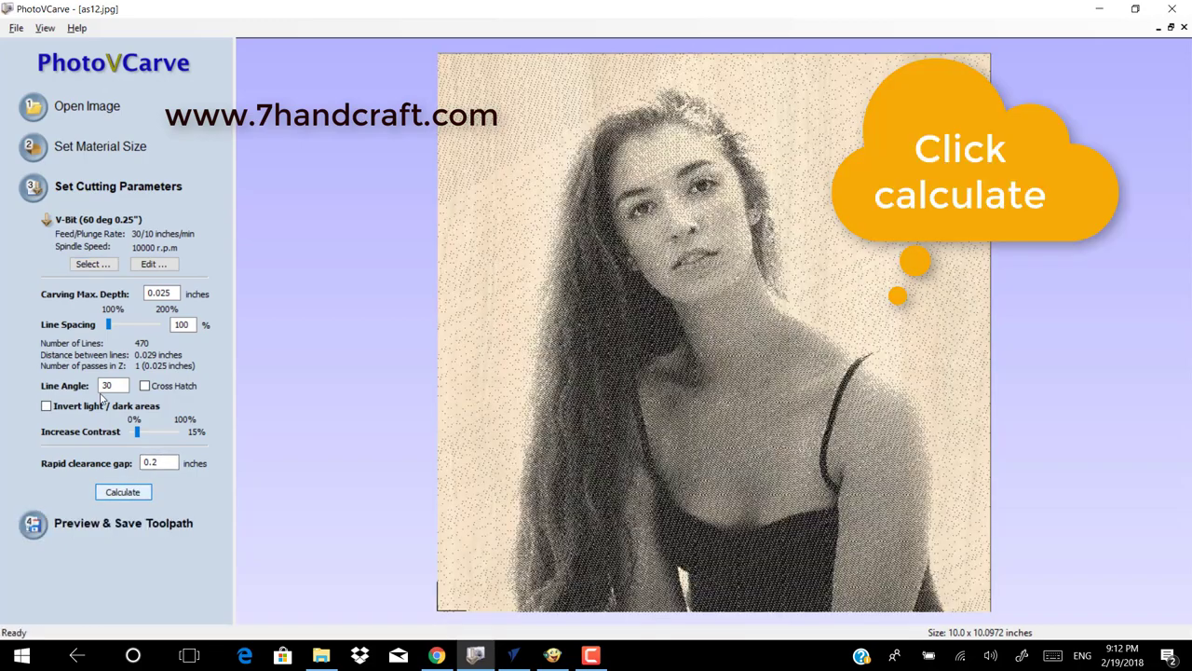
mouse_move(508, 566)
mouse_down()
mouse_move(737, 462)
mouse_move(839, 326)
mouse_move(606, 442)
mouse_move(625, 443)
mouse_up()
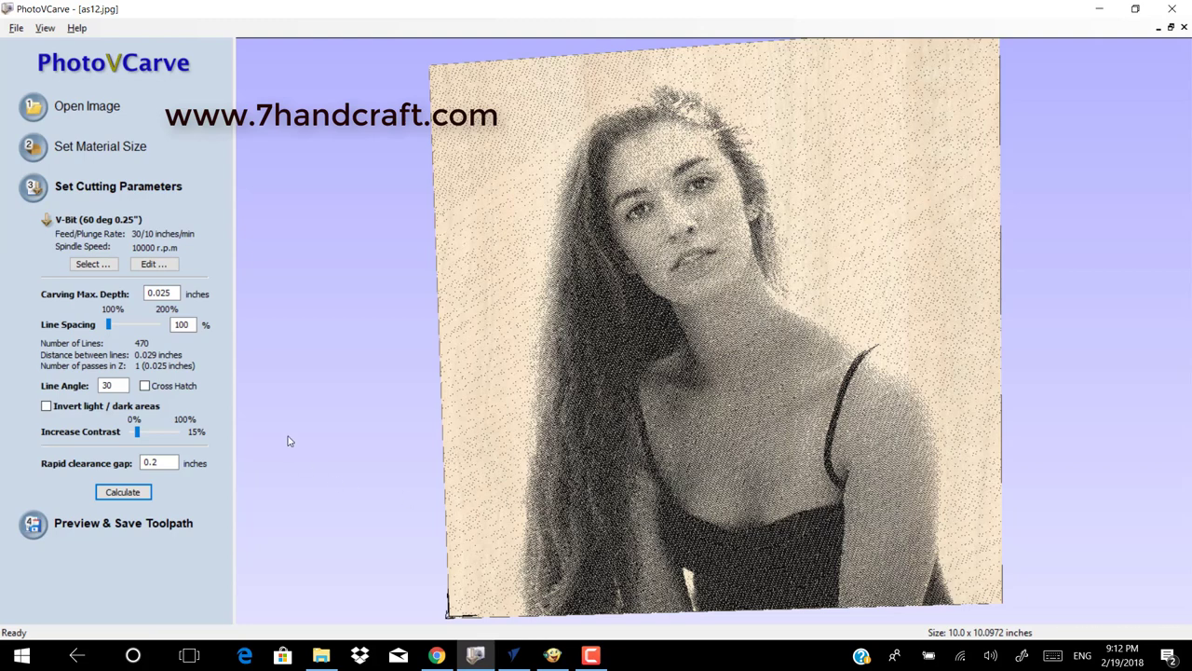
click(189, 324)
drag(189, 324, 161, 330)
Set line spacing to 90%, recalculate and rotate the 3D preview
text(90)
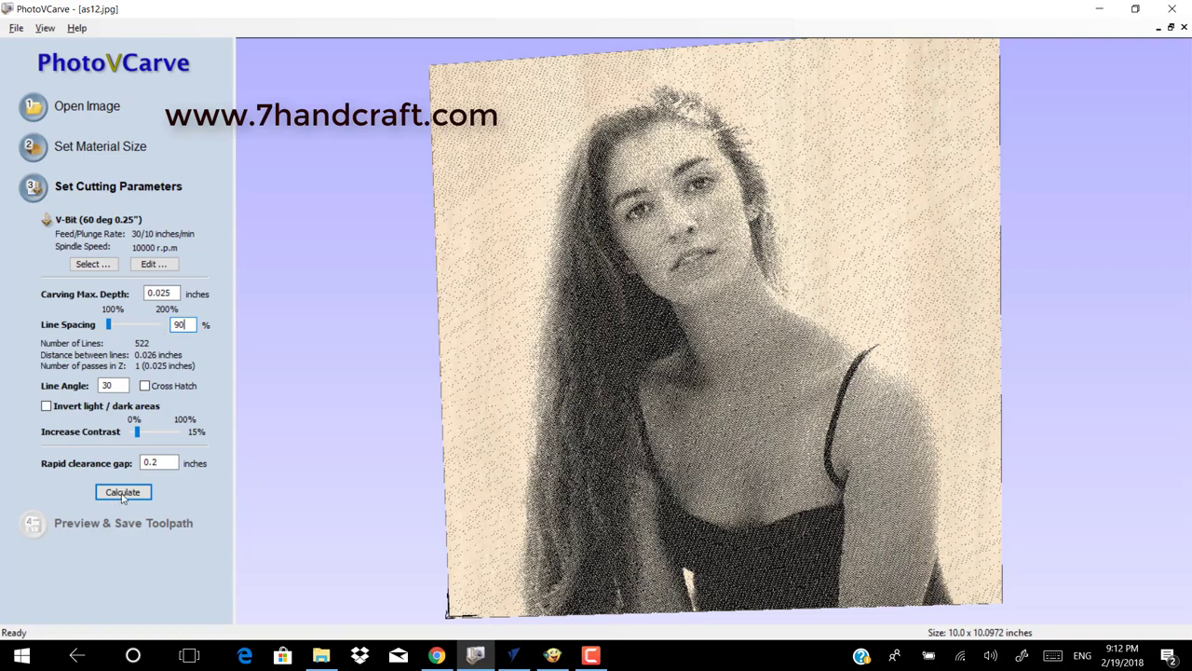
click(123, 492)
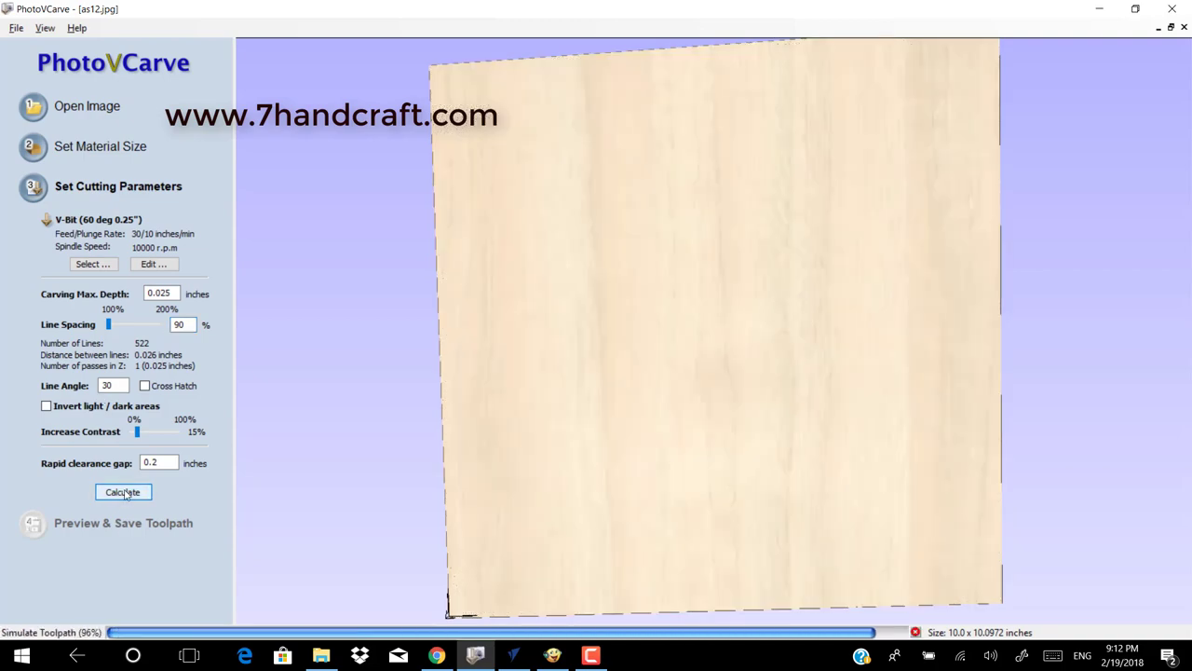
mouse_move(671, 391)
mouse_down()
mouse_move(711, 408)
mouse_move(605, 316)
mouse_move(639, 345)
mouse_move(652, 529)
mouse_move(770, 363)
mouse_up()
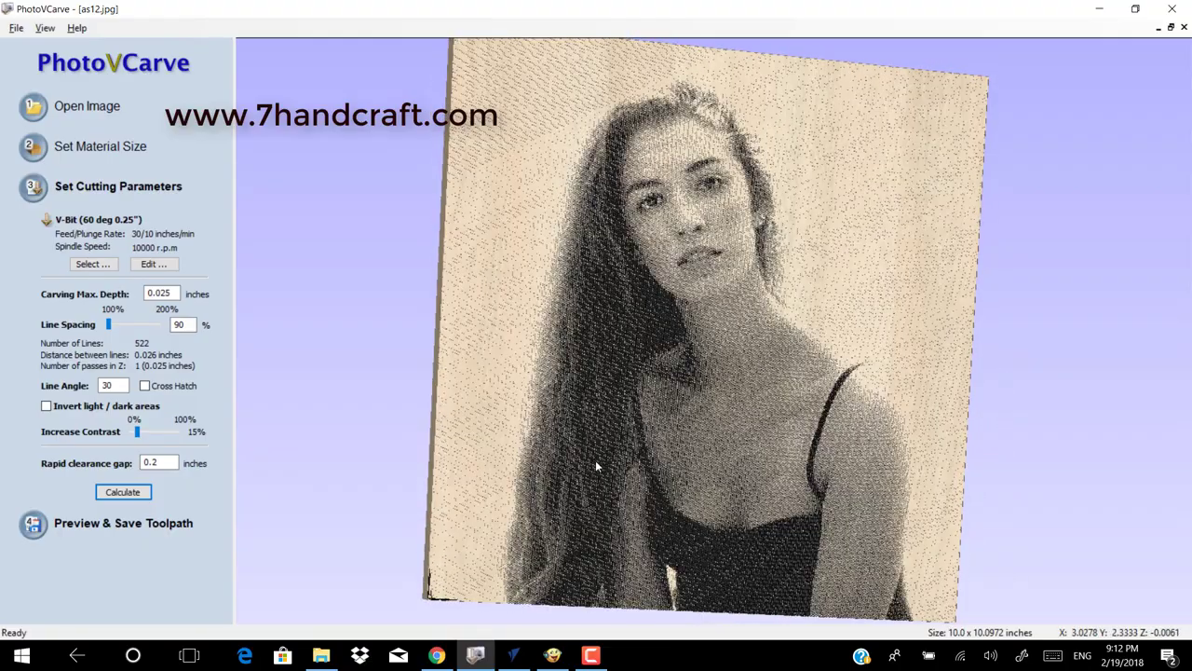
drag(593, 461, 521, 397)
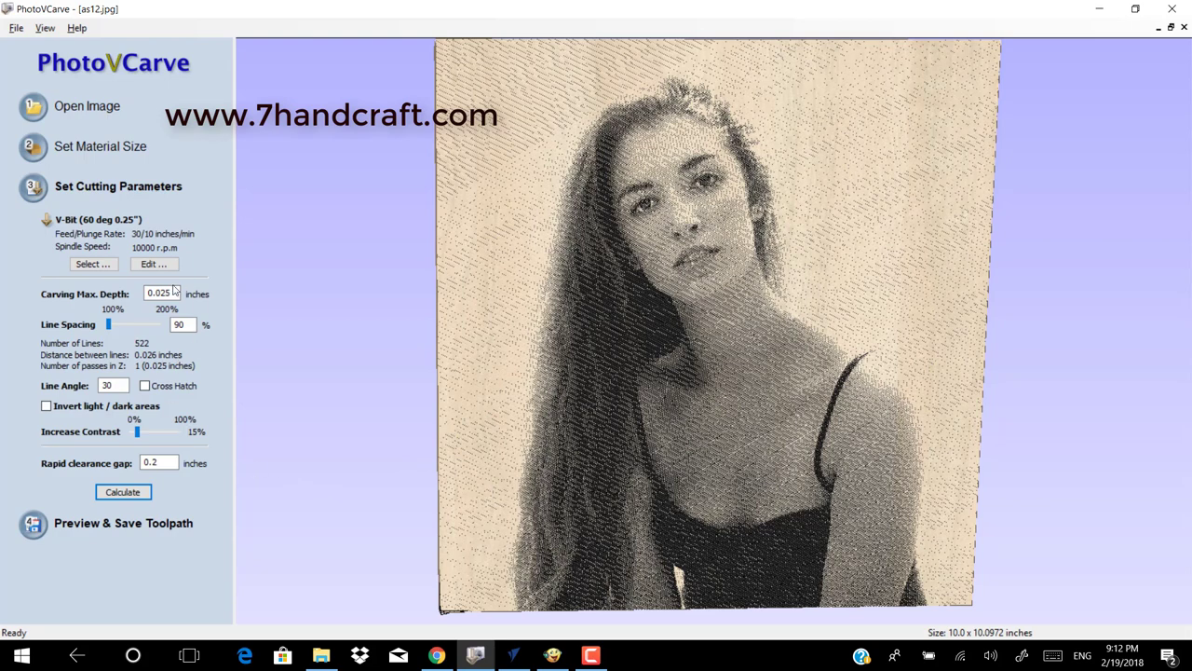
Try 120% line spacing, recalculate and tilt the preview to inspect it
click(188, 324)
drag(189, 325, 162, 325)
text(12)
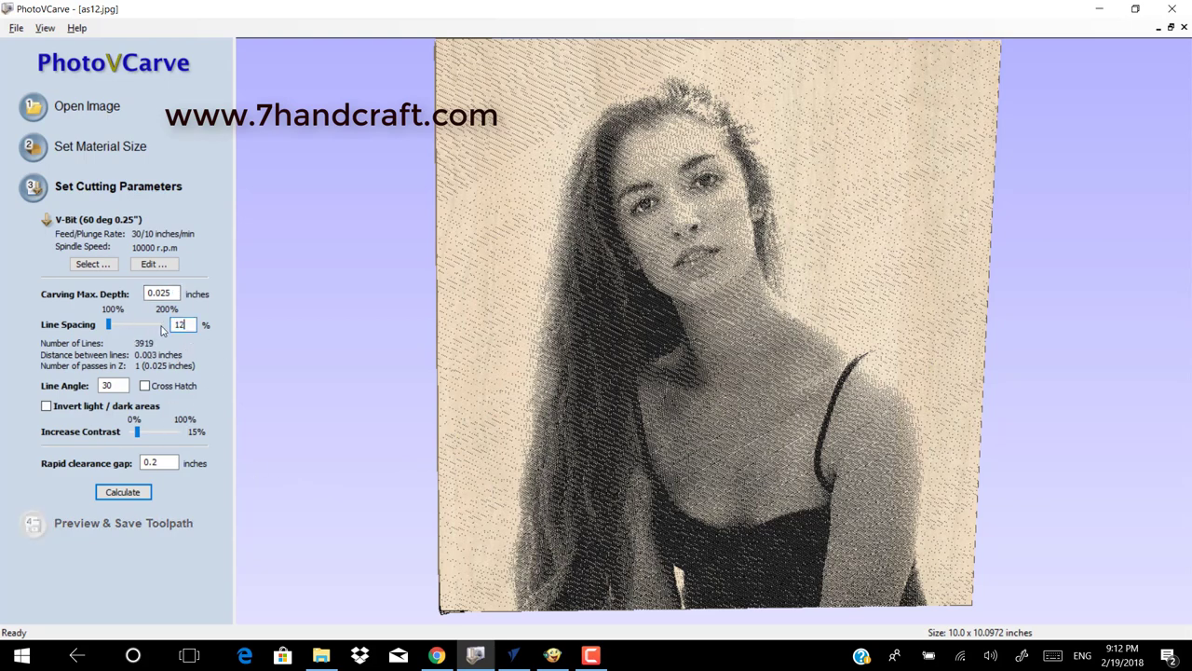
text(0)
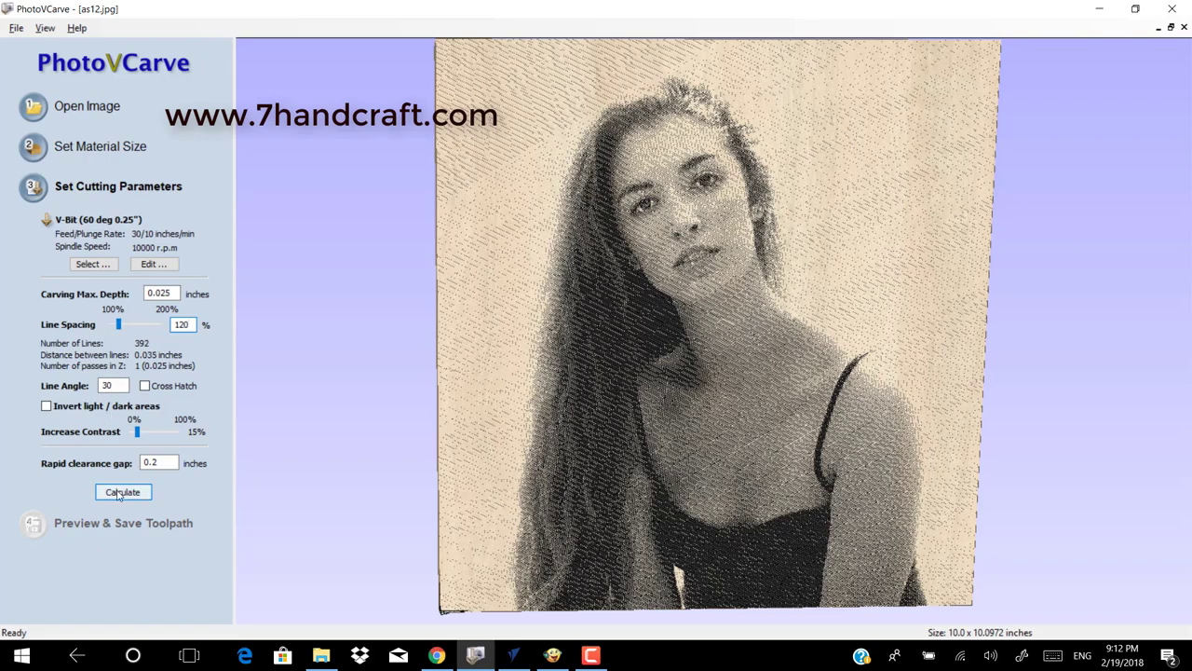
click(120, 493)
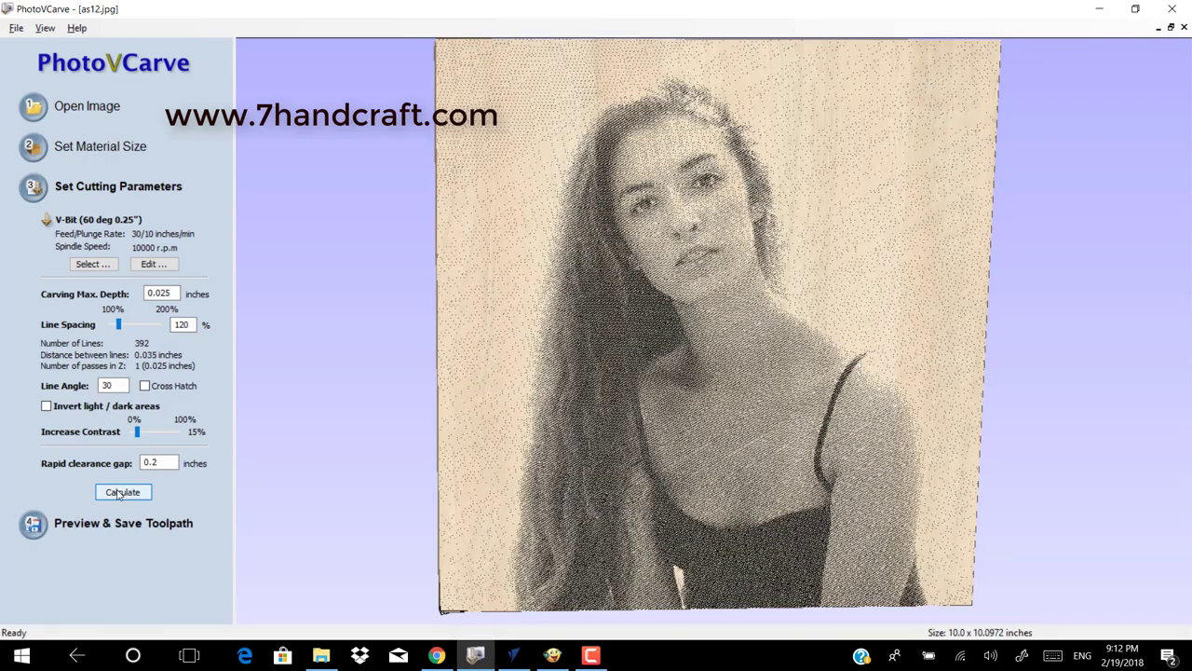
drag(483, 427, 570, 287)
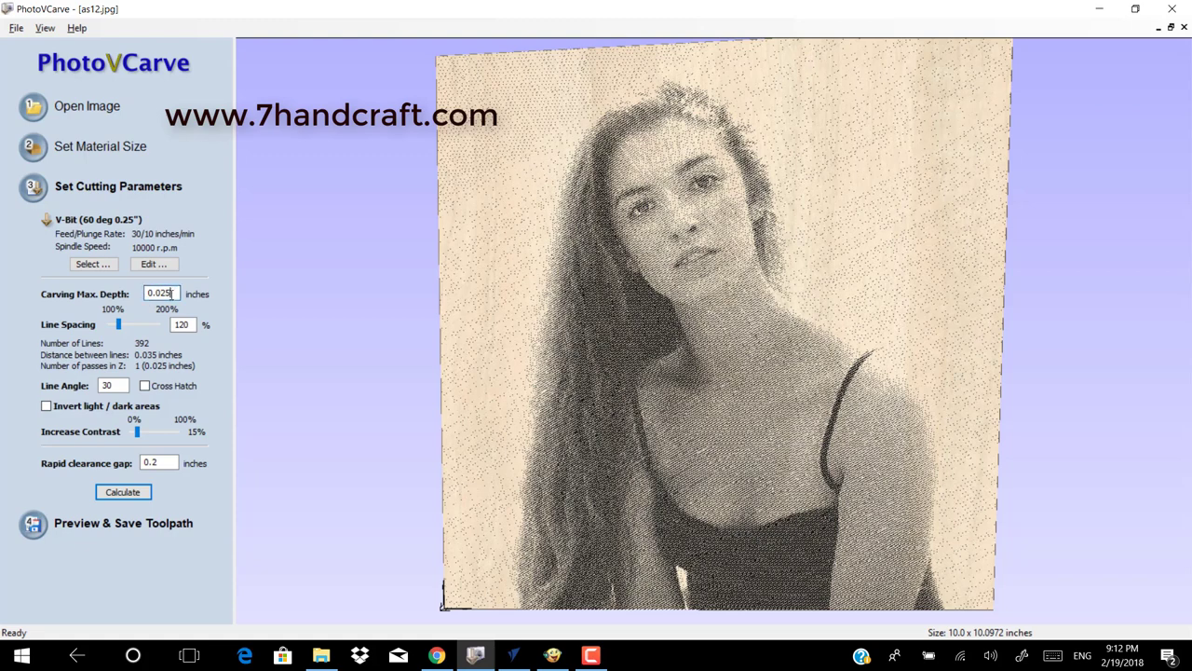
Set max carving depth to 0.035 and line spacing to 100%, recalculating each time
drag(170, 293, 157, 294)
text(3)
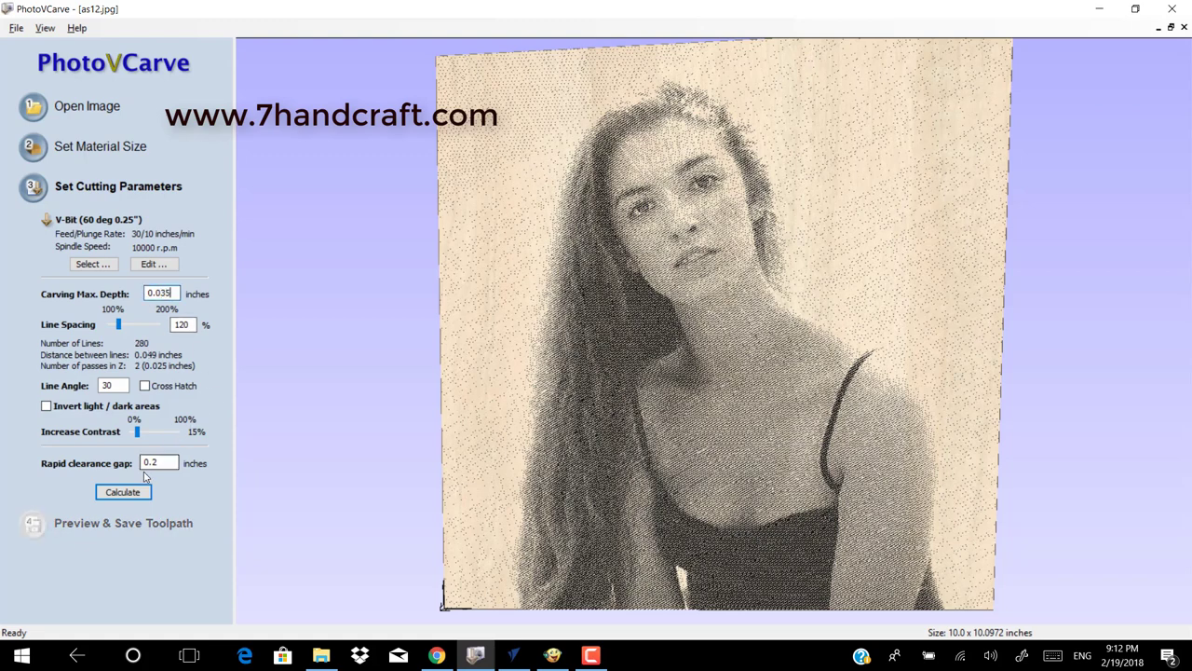
click(122, 492)
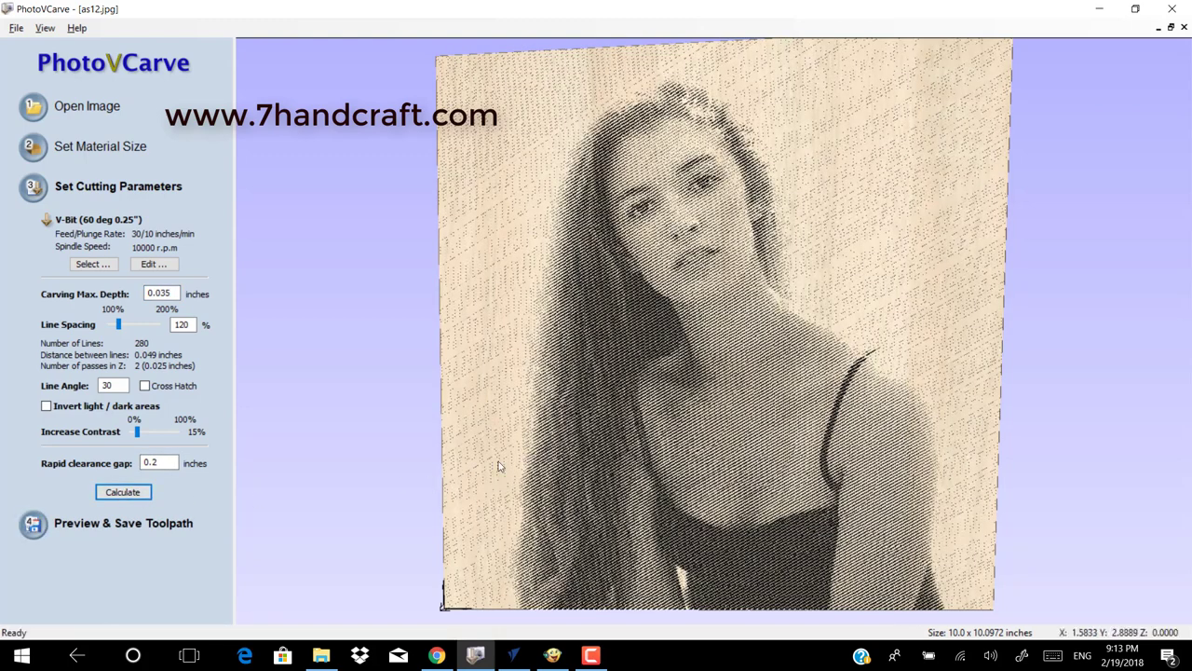
drag(118, 327, 108, 324)
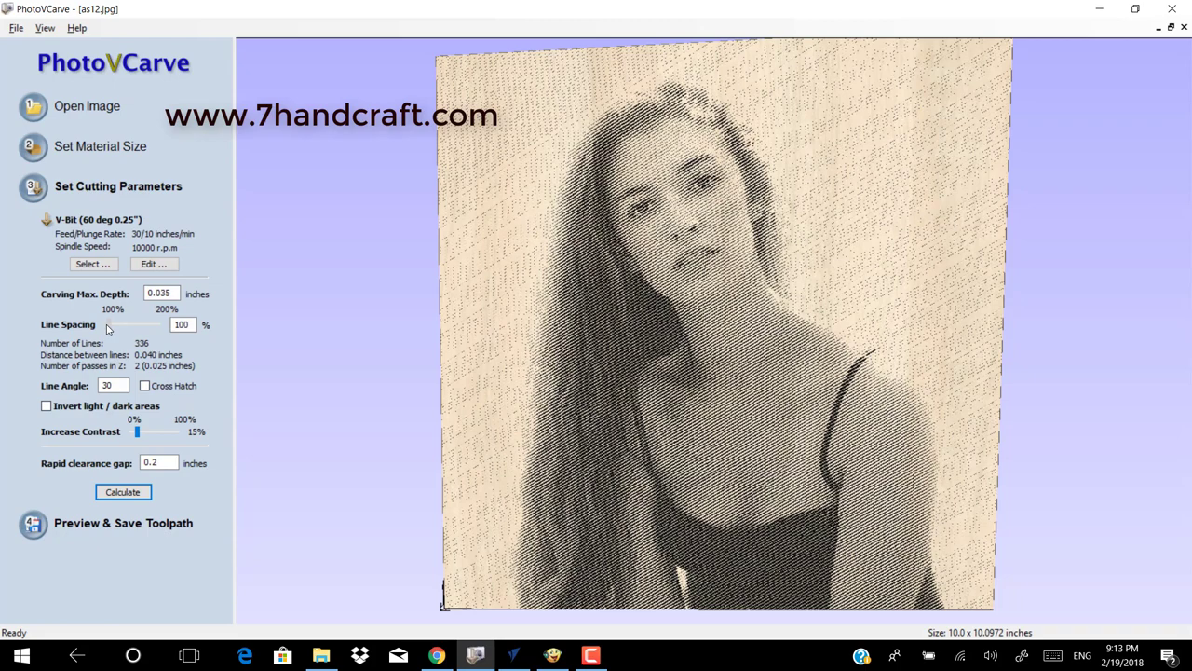
click(121, 493)
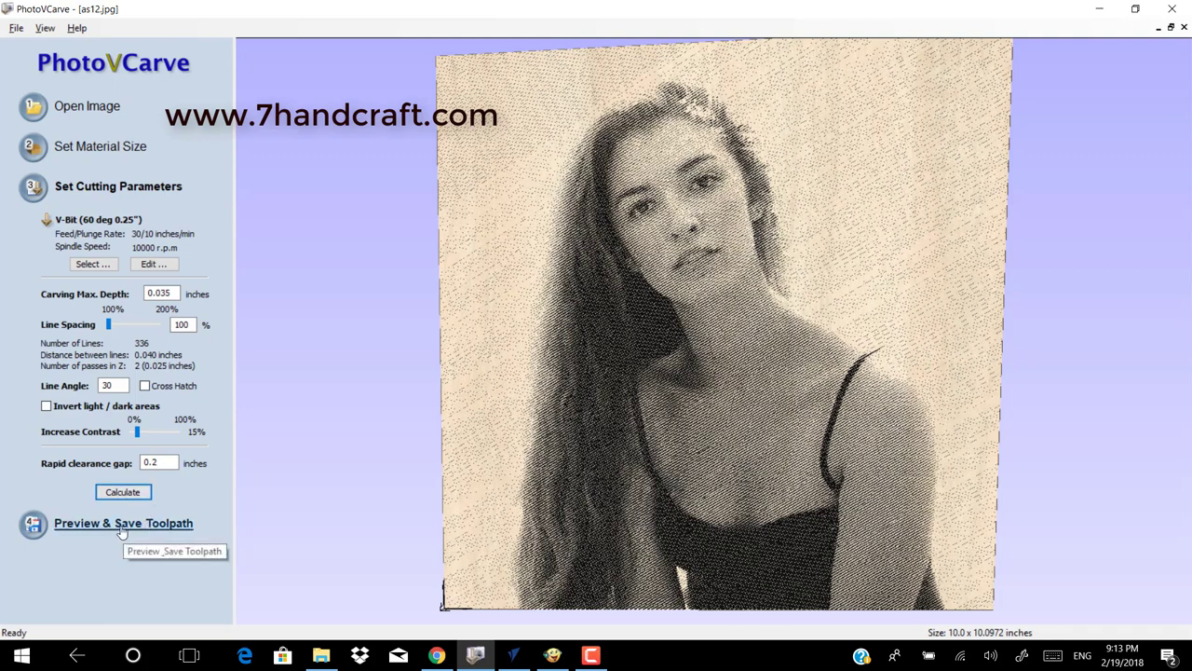
Preview the portrait on Brass Light with dark green fill, after trying Oak Medium and dark red
click(121, 526)
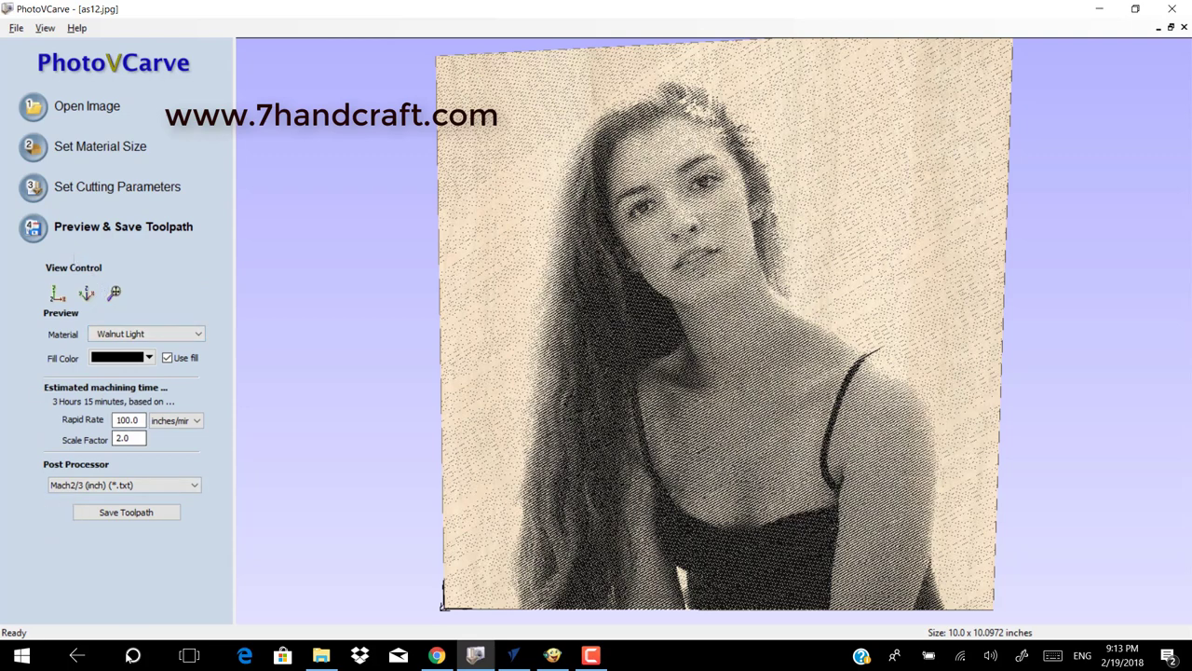
click(199, 335)
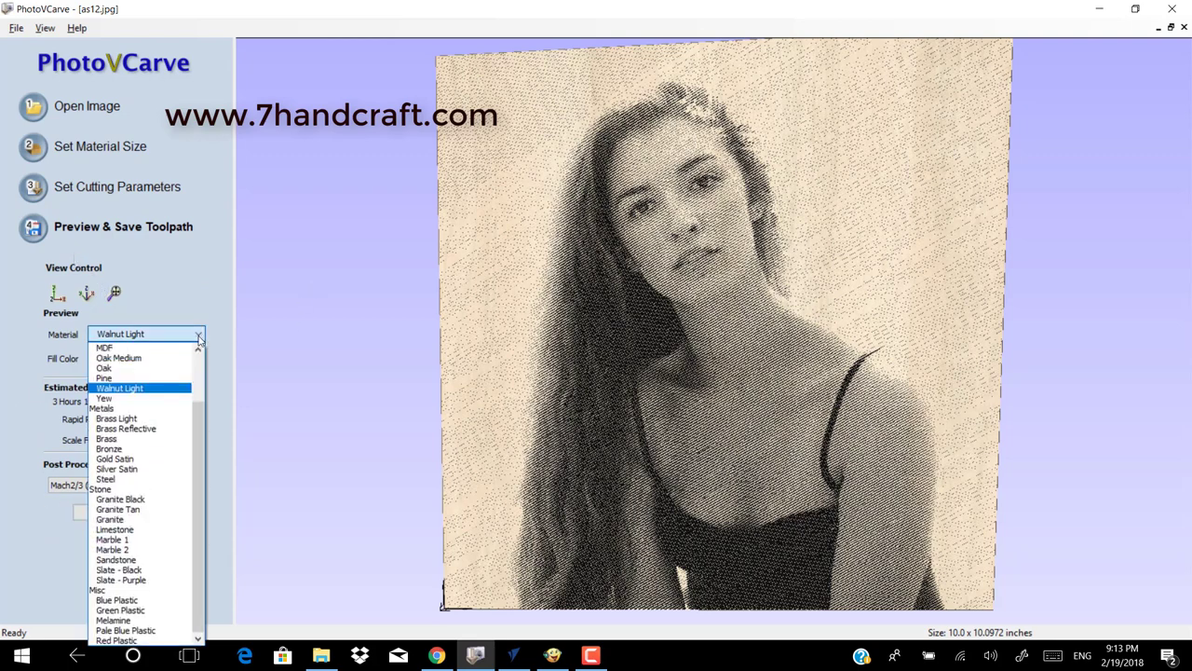
click(165, 359)
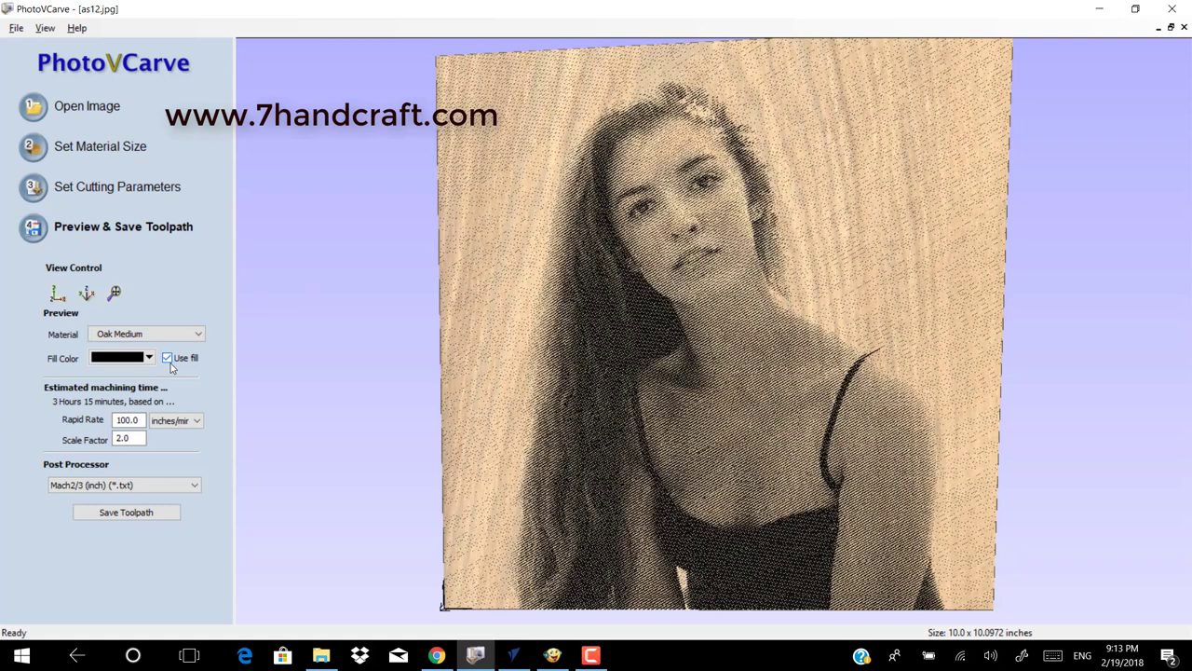
click(149, 358)
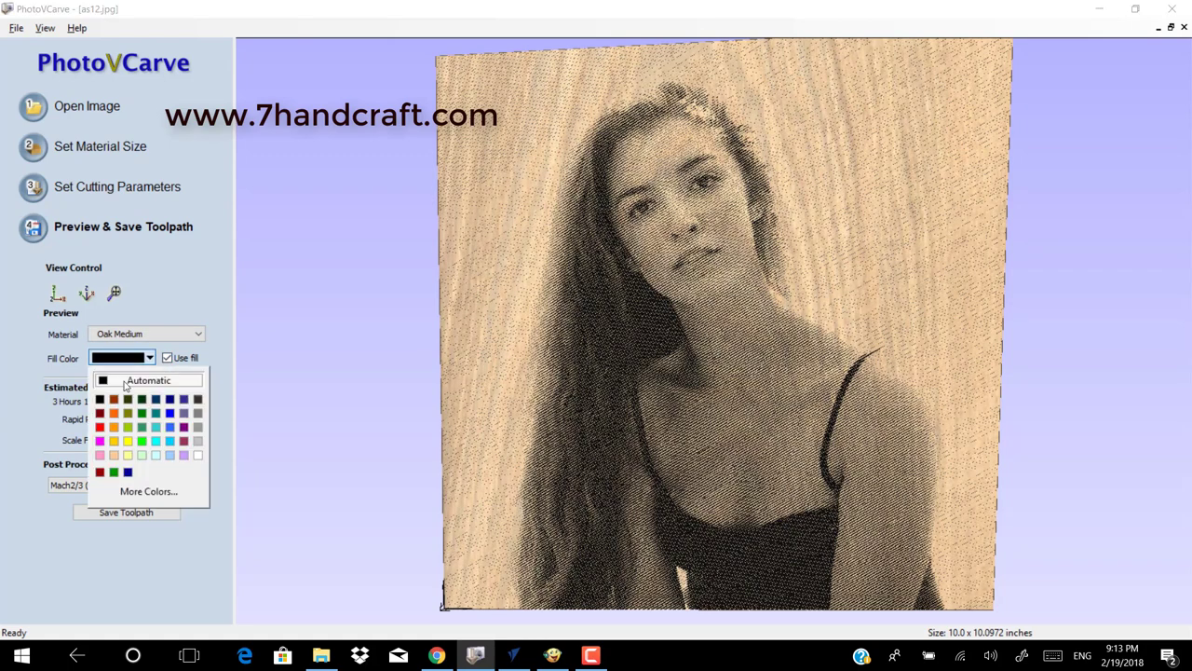
click(99, 412)
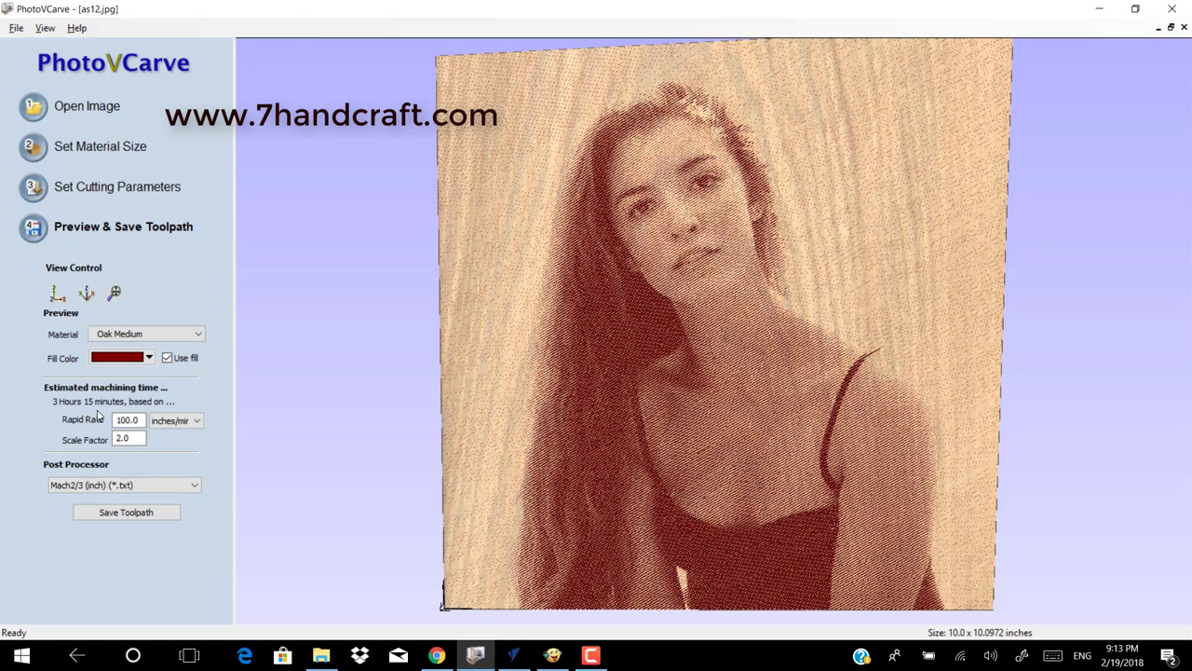
click(149, 358)
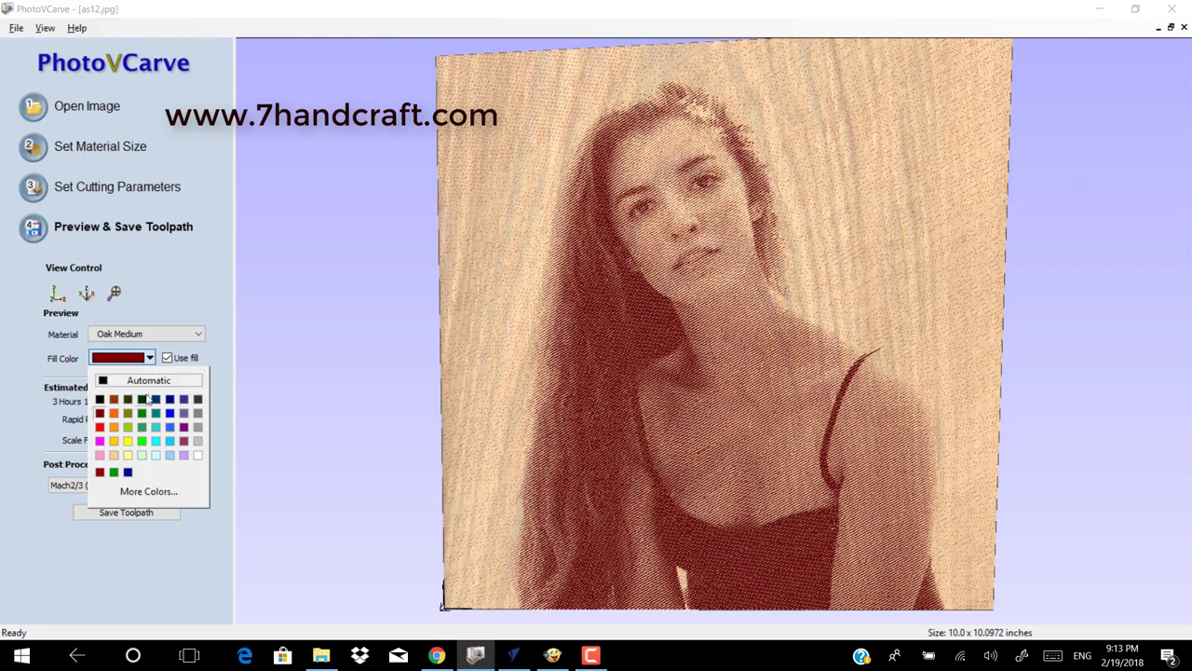
click(142, 399)
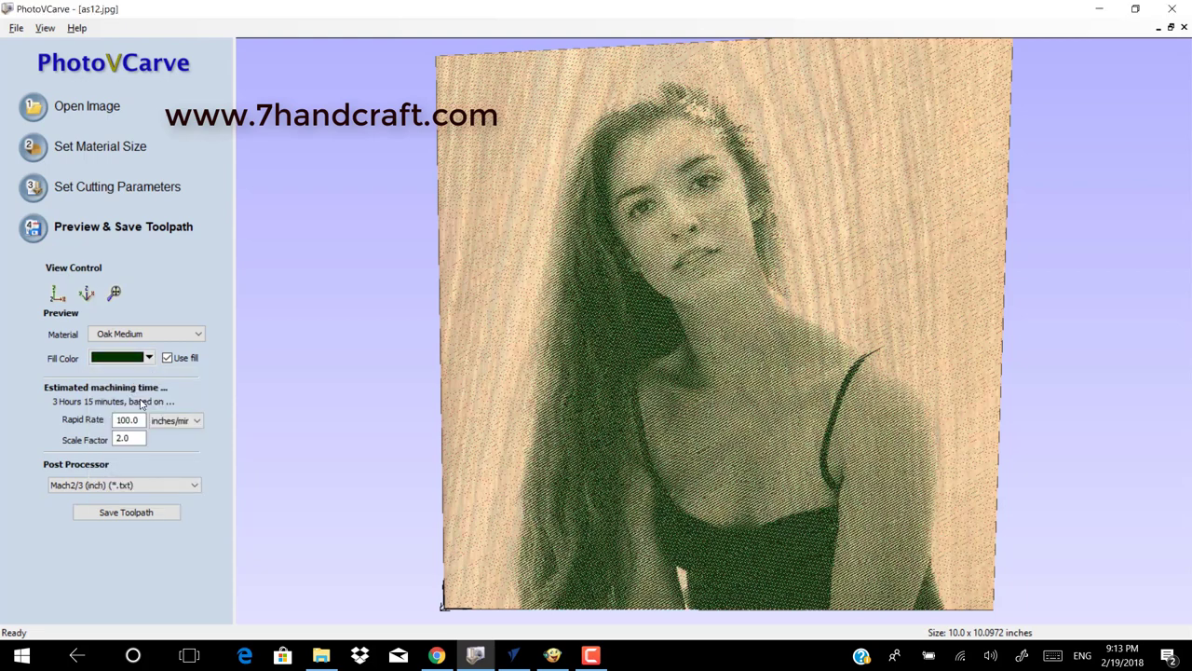
click(186, 335)
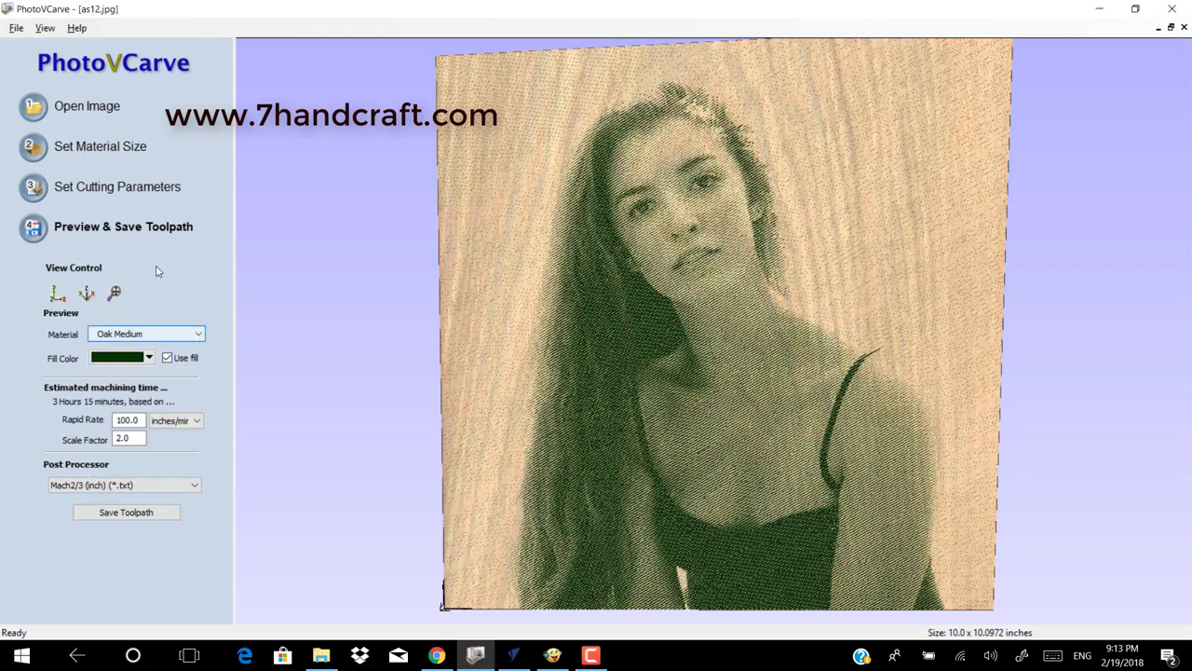
click(155, 421)
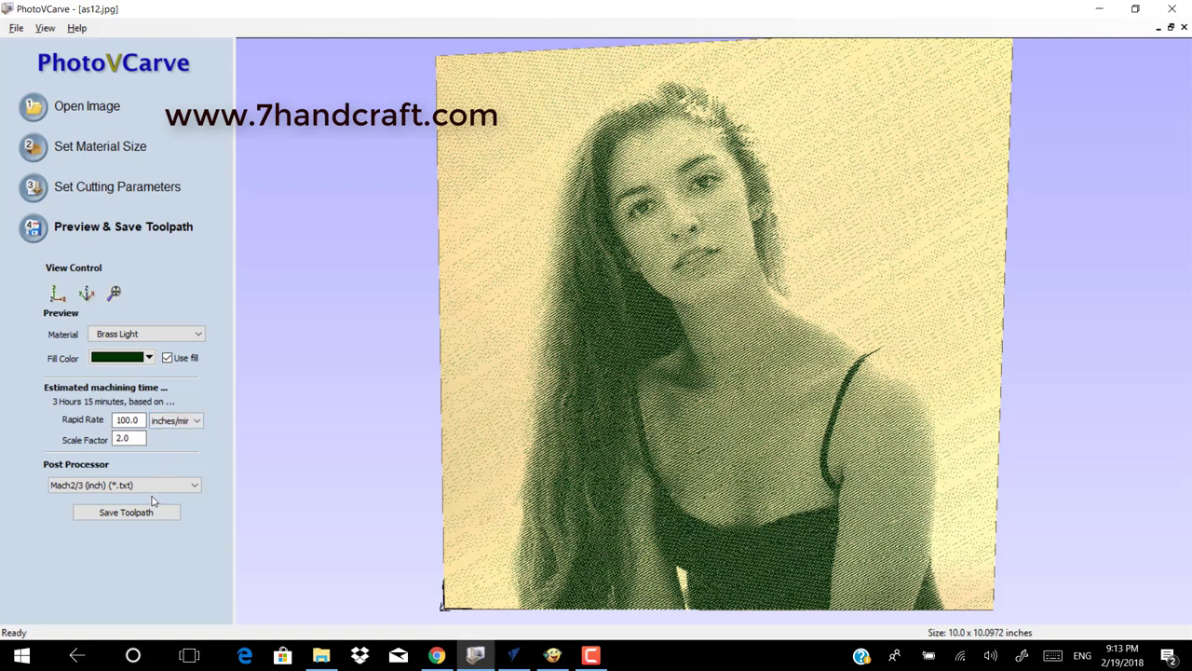
Save the toolpath to Documents as my photoPhotoVCarve.txt
click(119, 514)
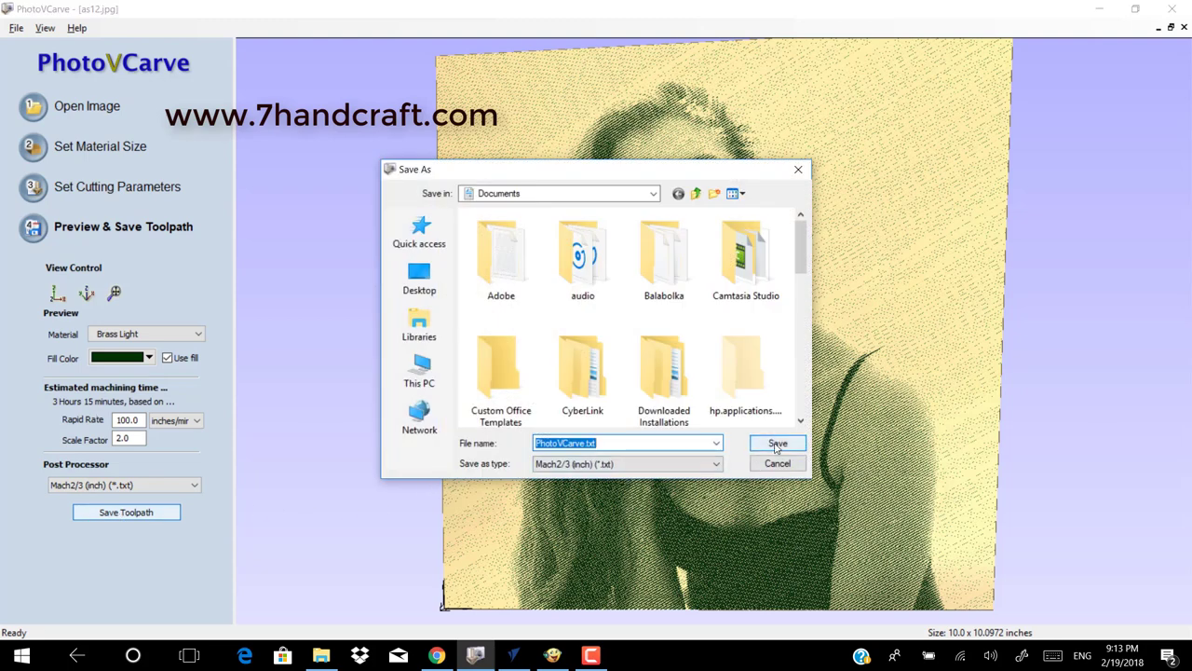
click(537, 444)
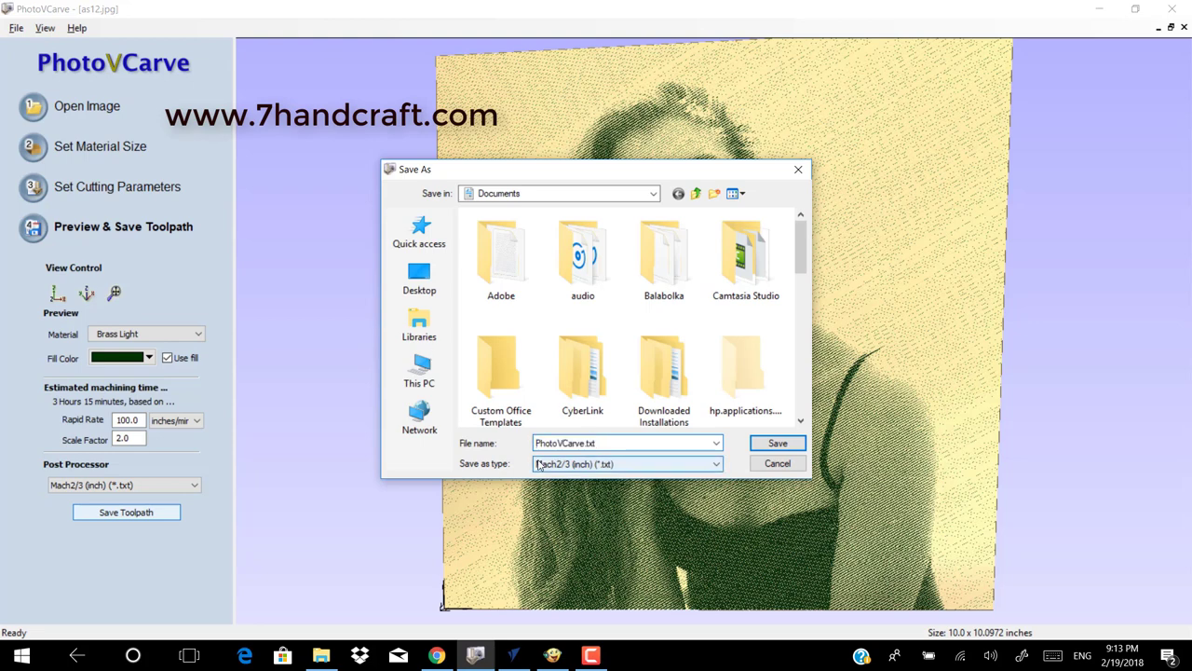
text(my )
text(pho)
text(to)
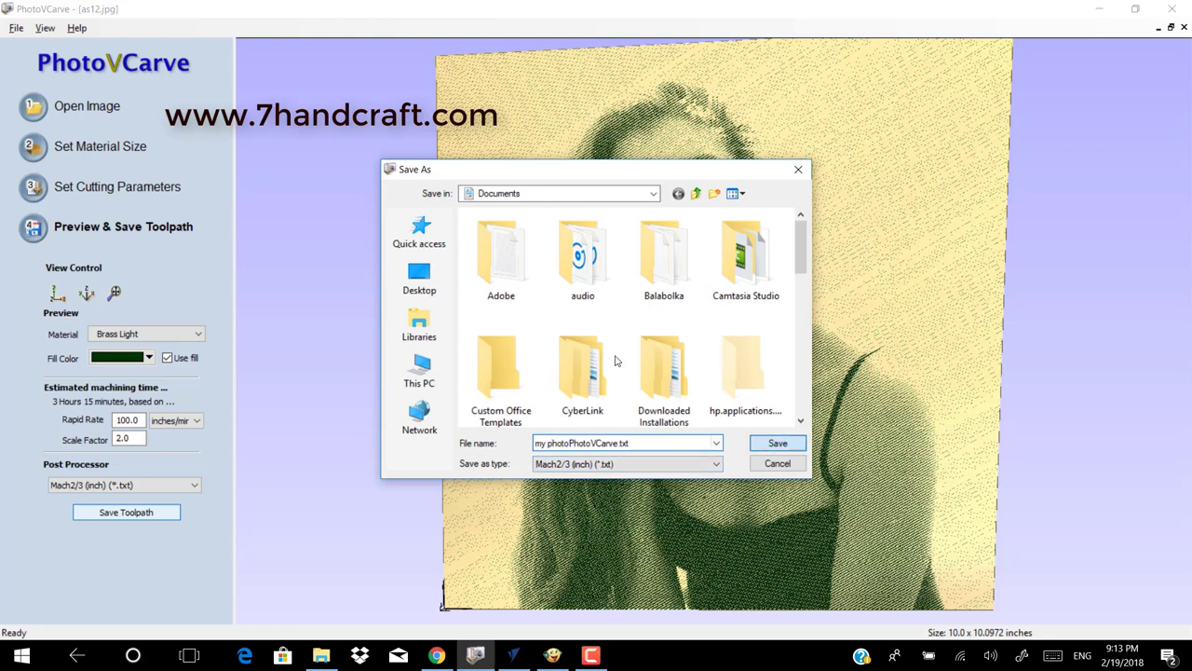
click(777, 443)
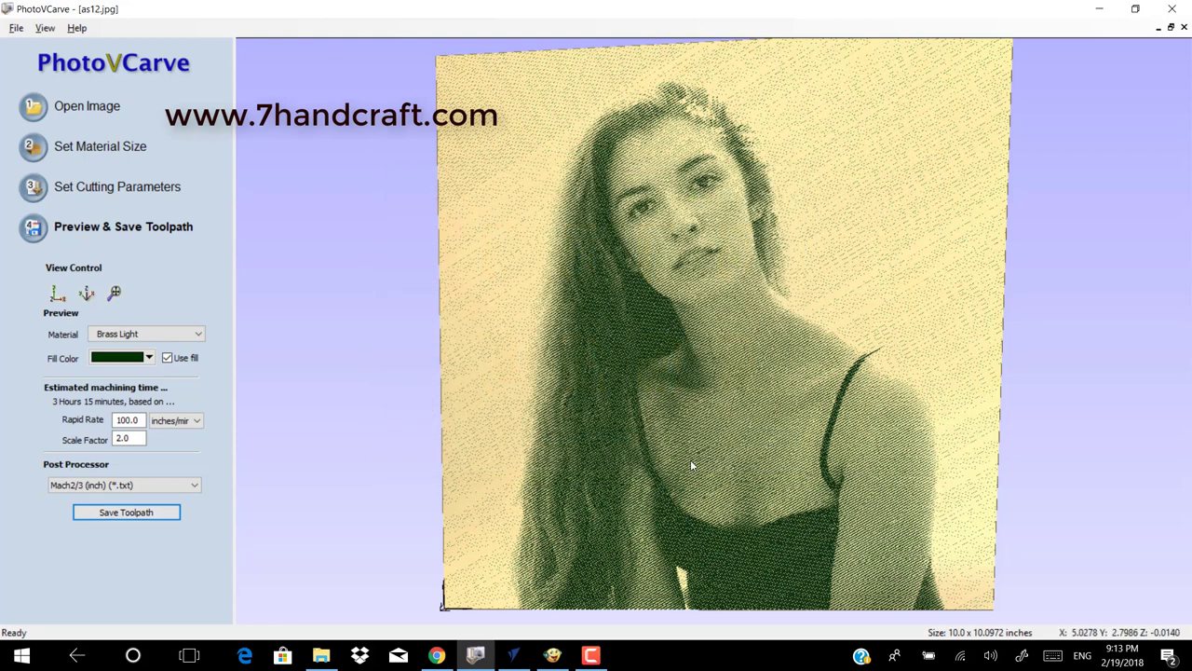
Browse the post processor list and keep Mach2/3 (inch) (*.txt)
click(196, 491)
mouse_move(197, 396)
mouse_down()
mouse_move(206, 232)
mouse_move(201, 264)
mouse_up()
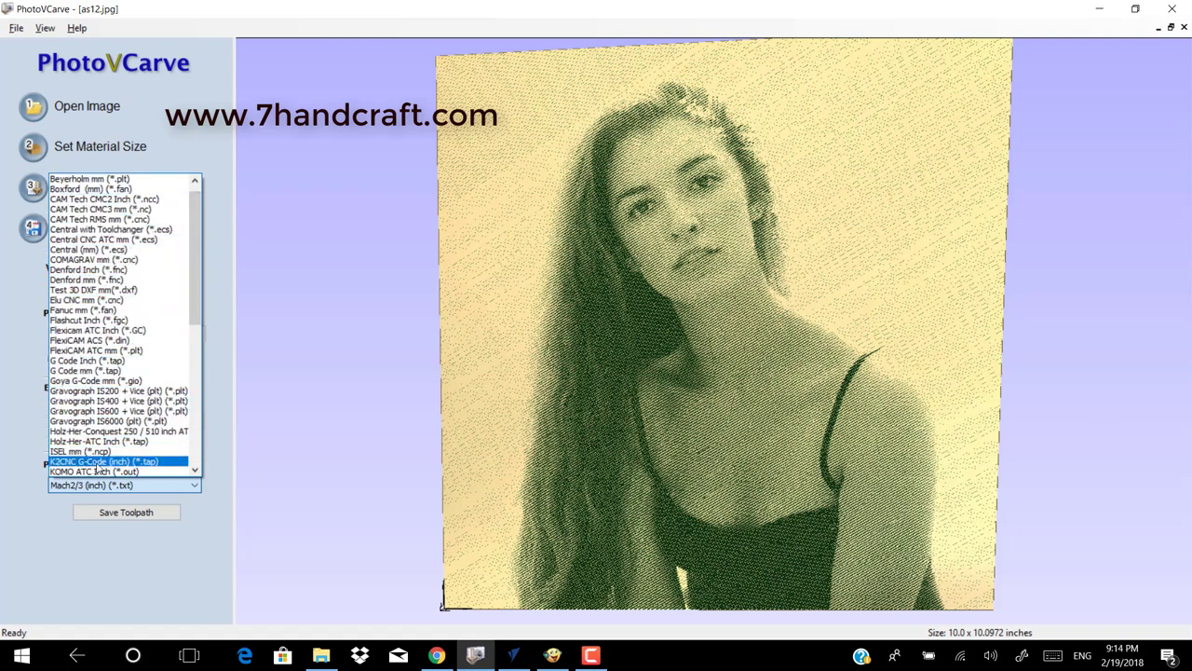
drag(194, 301, 193, 442)
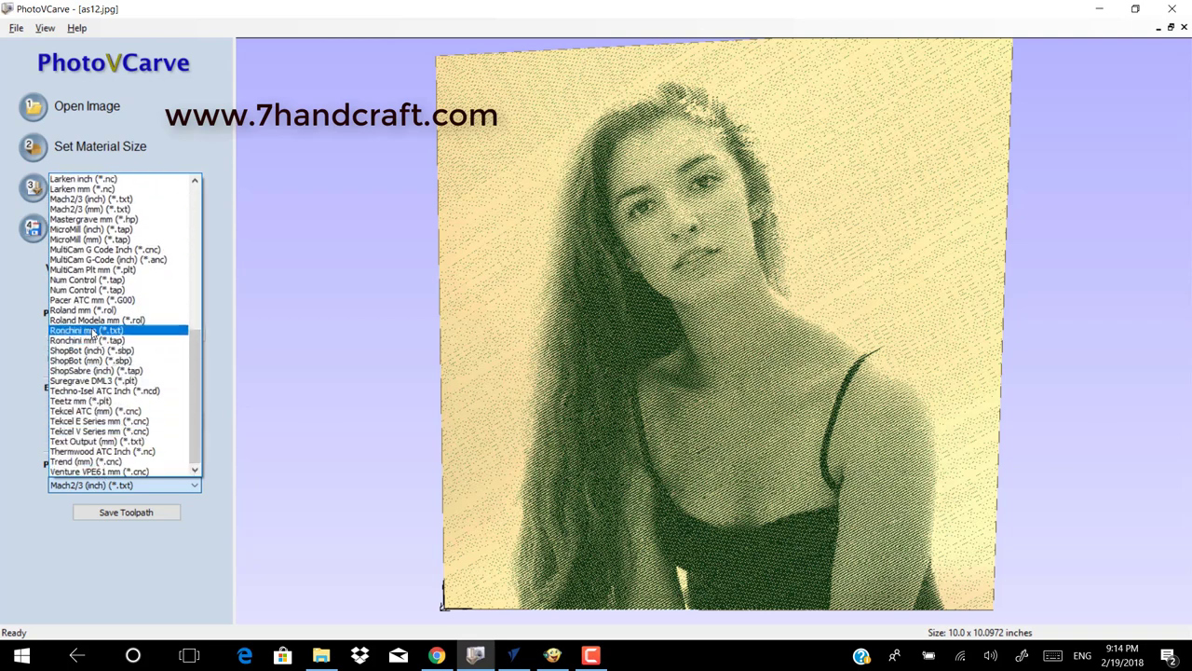
click(35, 523)
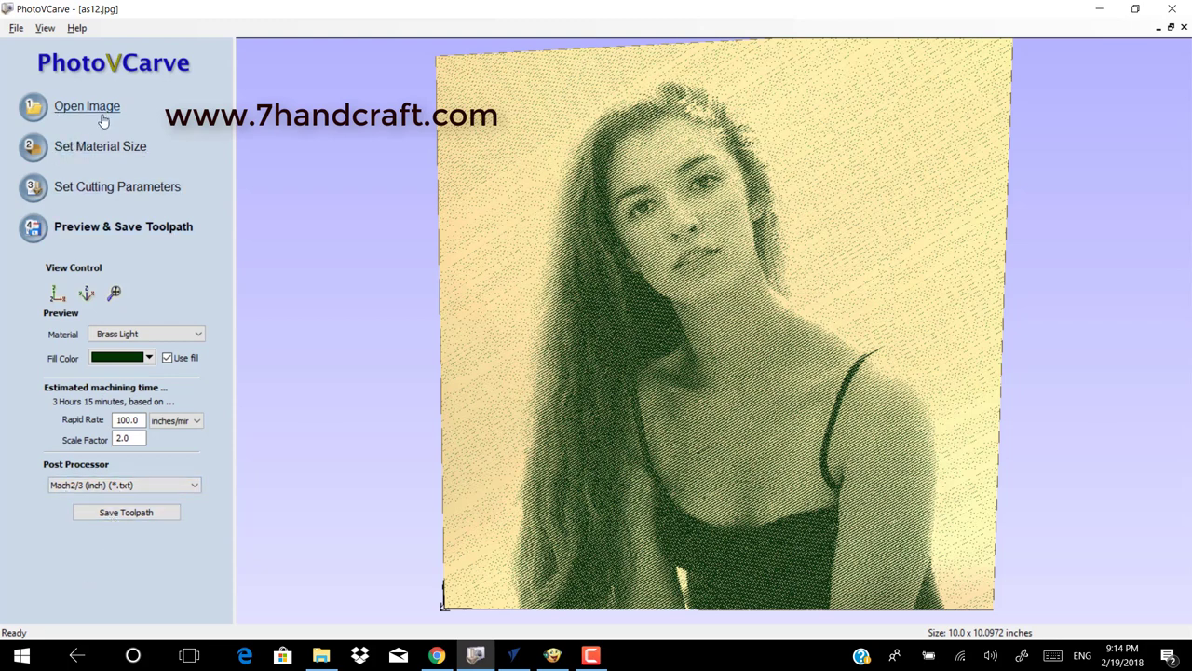
Choose the Engraving (3mm Dia 60 deg 0.1 Tip) bit, set spindle speed to 10000 r.p.m. and apply
click(98, 194)
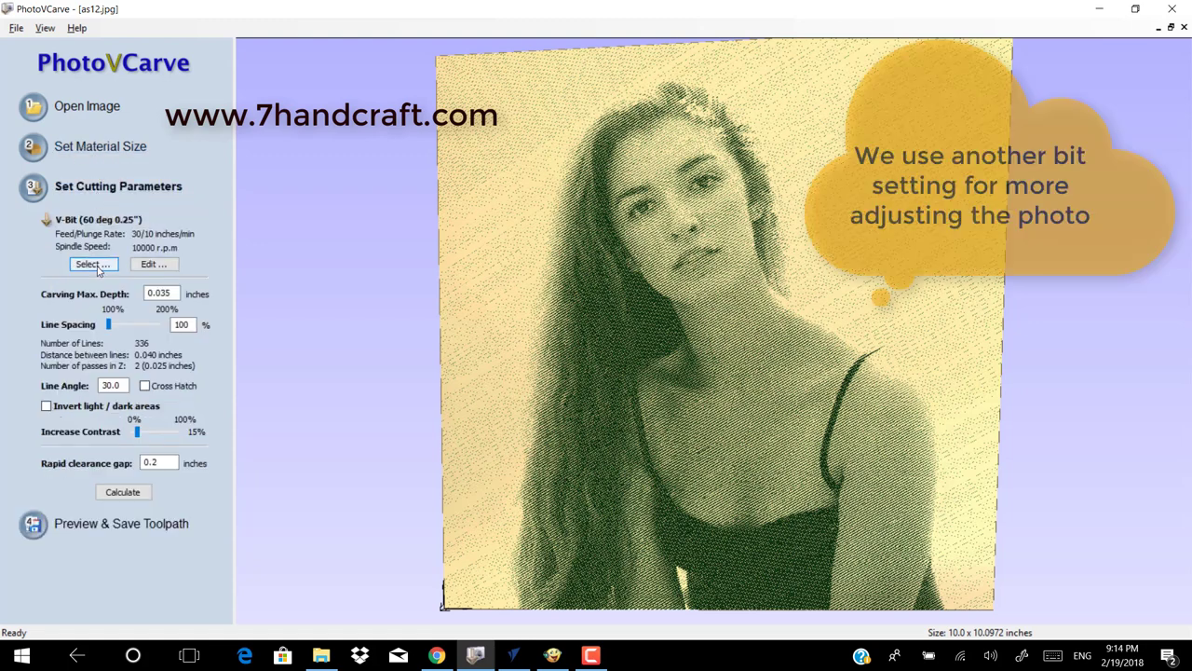
click(95, 265)
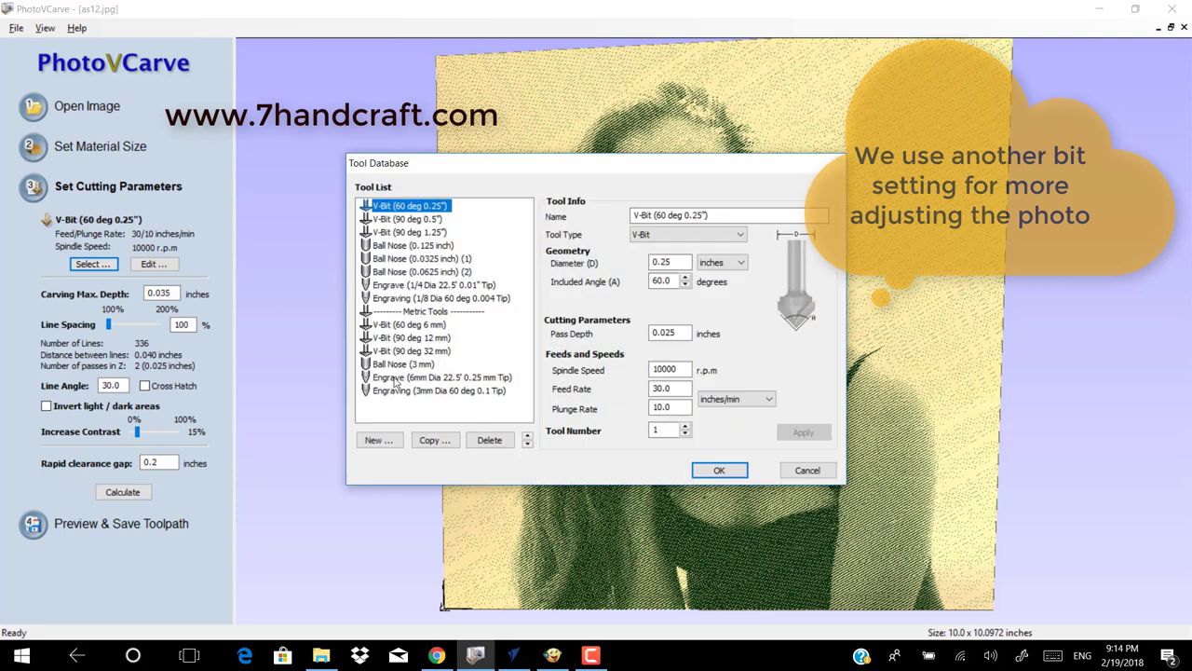
click(400, 391)
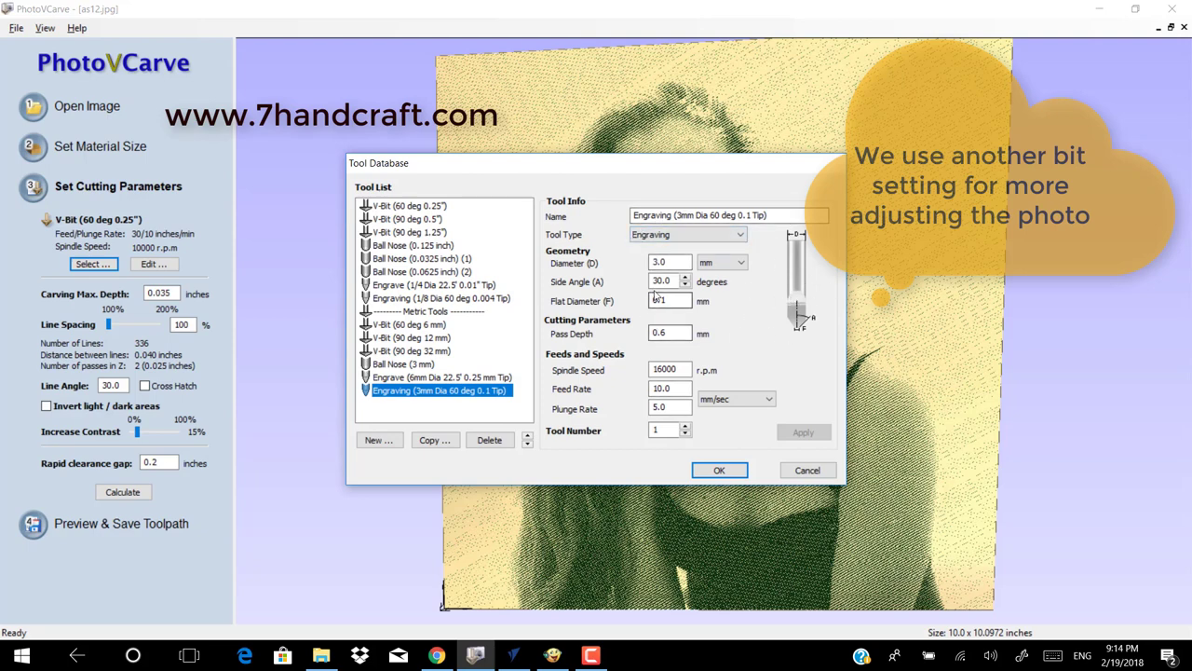
click(687, 369)
drag(687, 370, 642, 370)
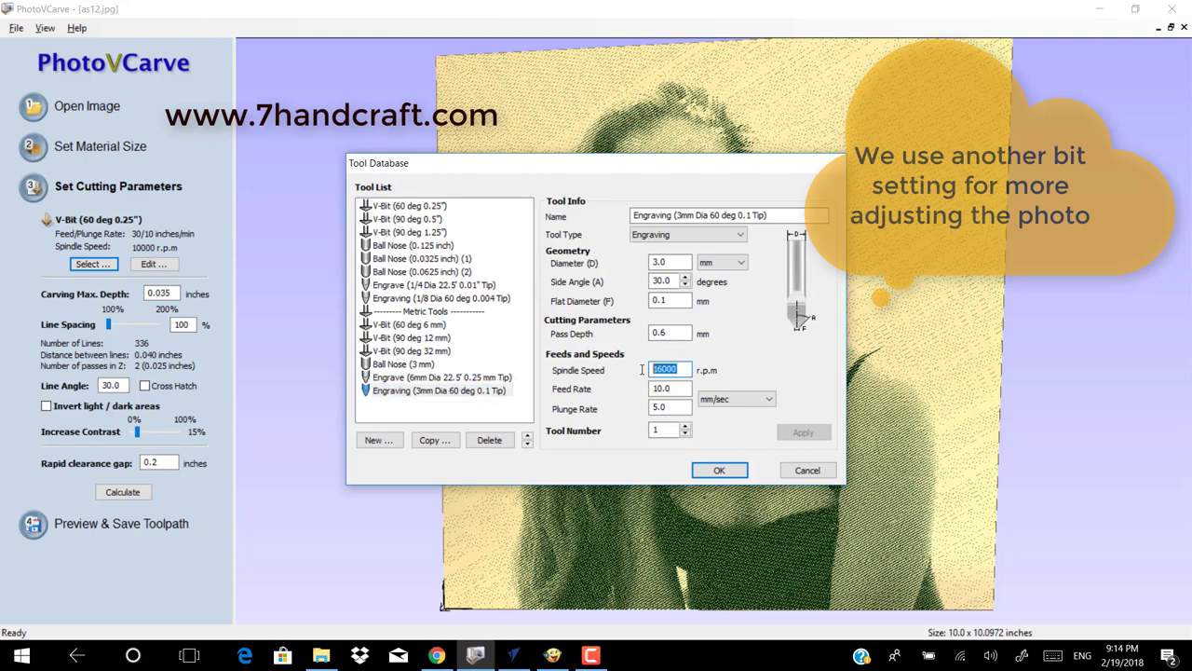
text(10)
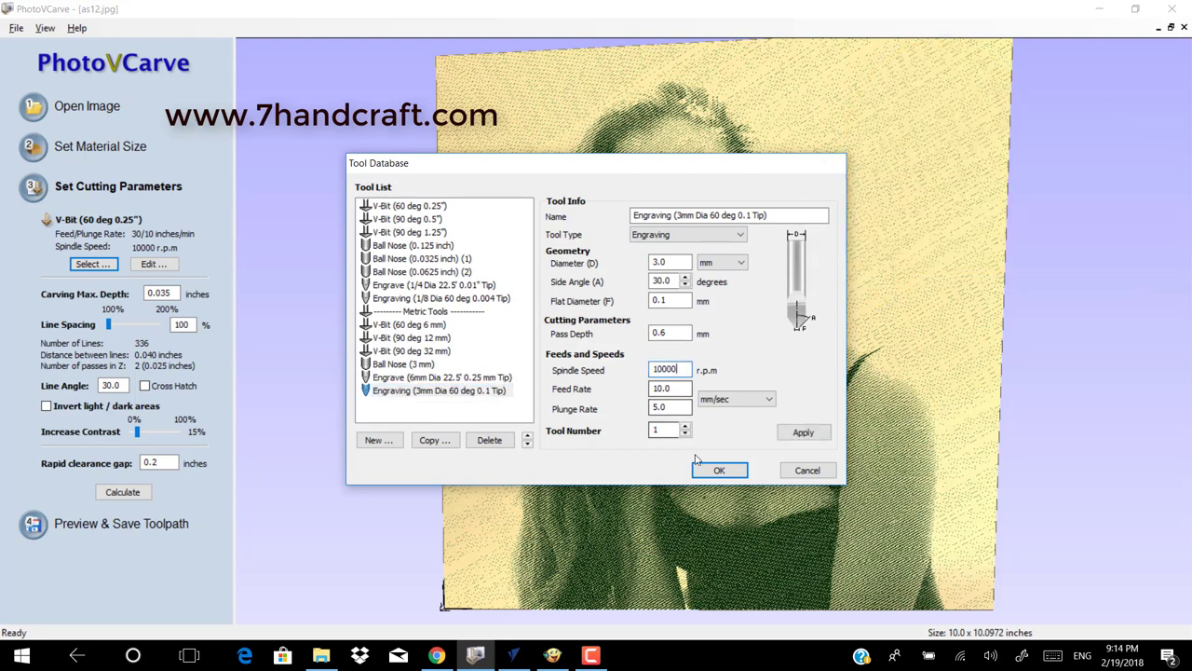
click(807, 434)
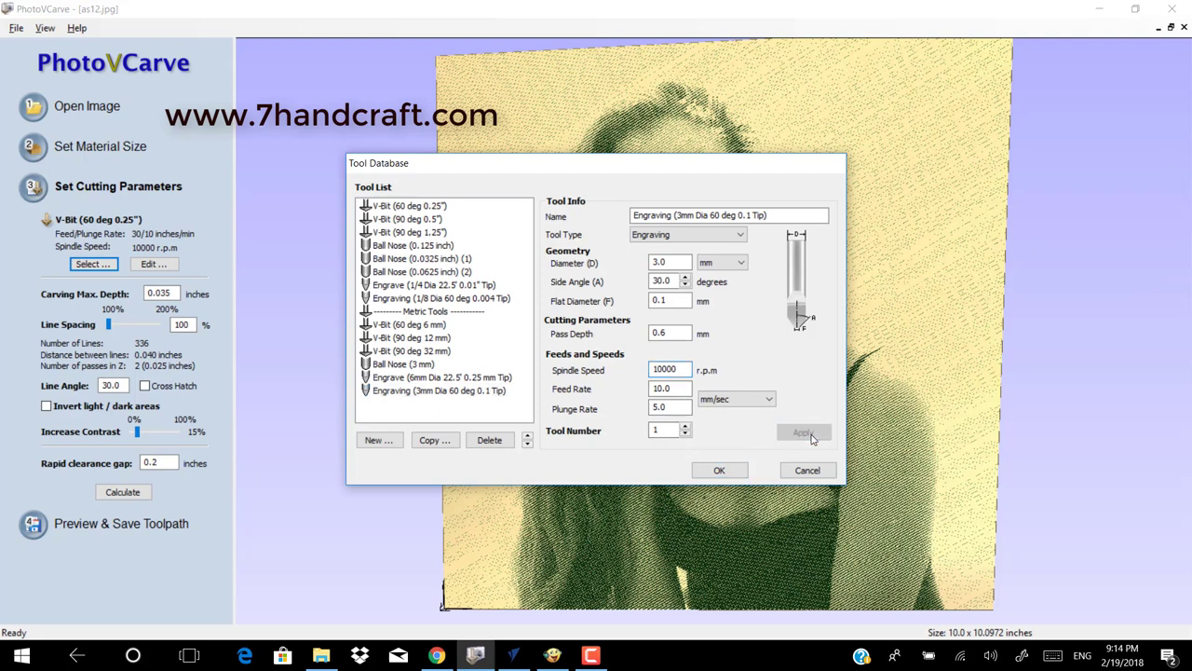
Confirm the engraving bit, calculate, then recalculate at 10% line spacing
click(719, 470)
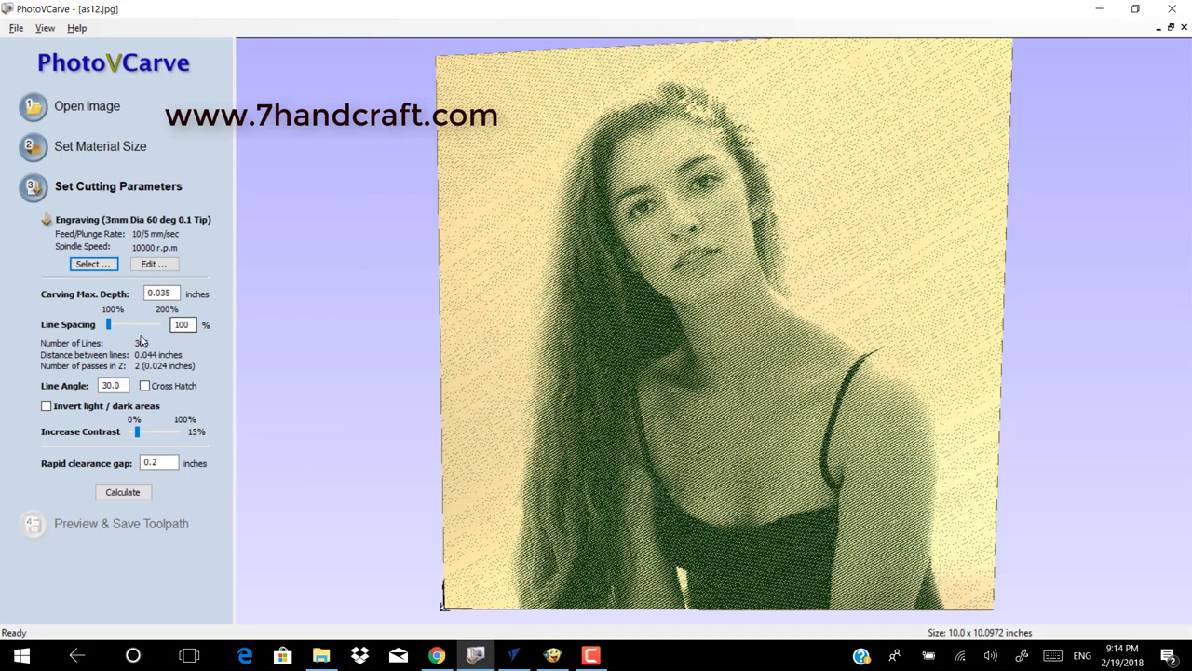
click(123, 491)
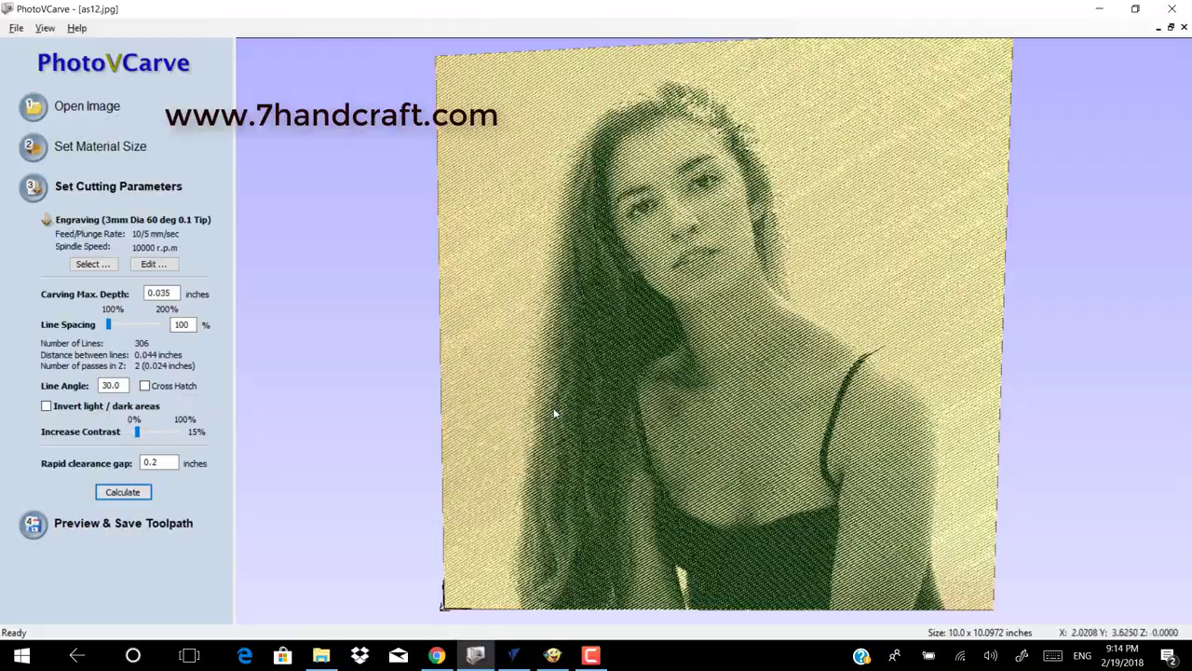
mouse_move(484, 486)
mouse_down()
mouse_move(628, 348)
mouse_move(761, 510)
mouse_move(731, 424)
mouse_up()
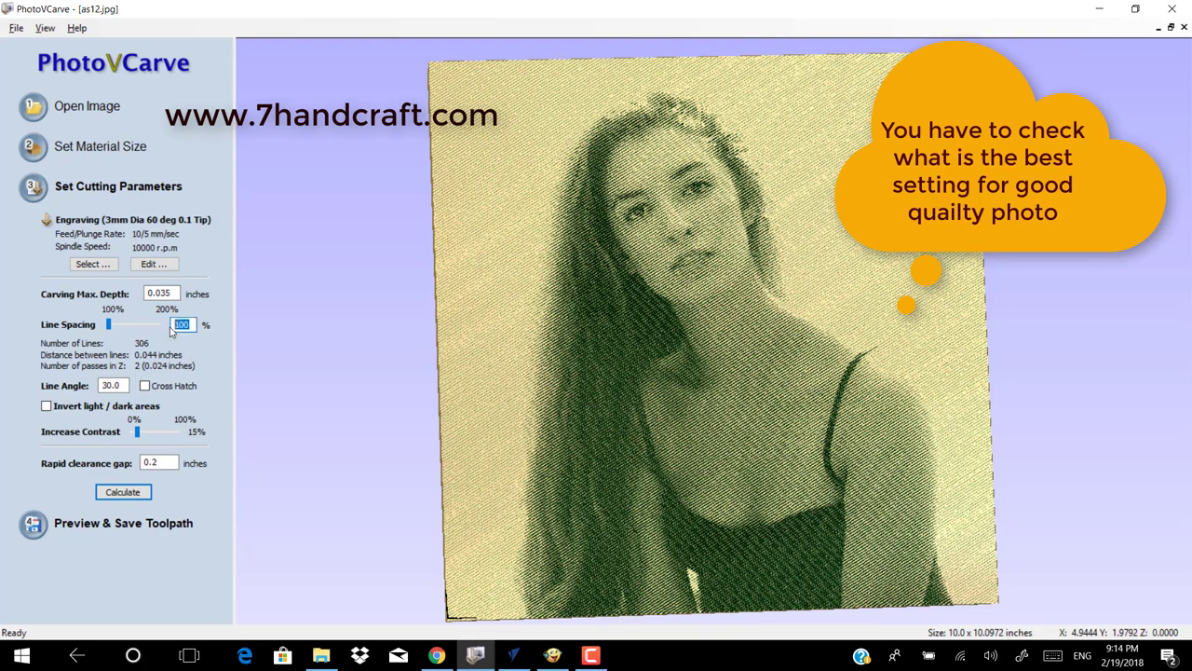
text(10)
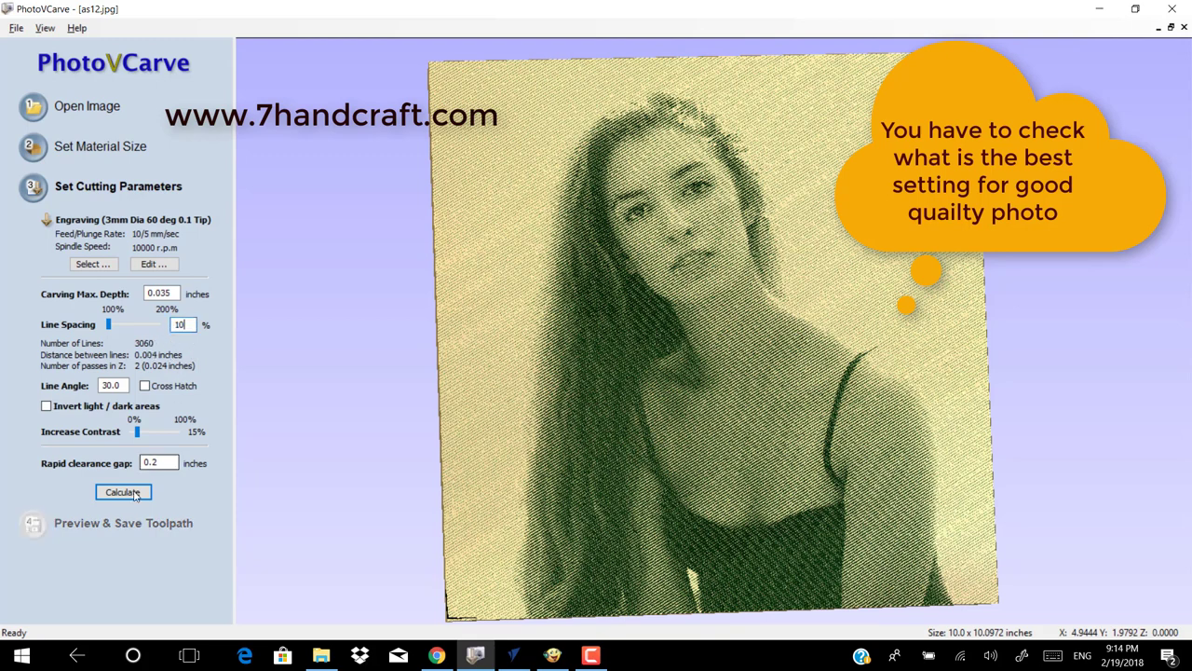
click(121, 493)
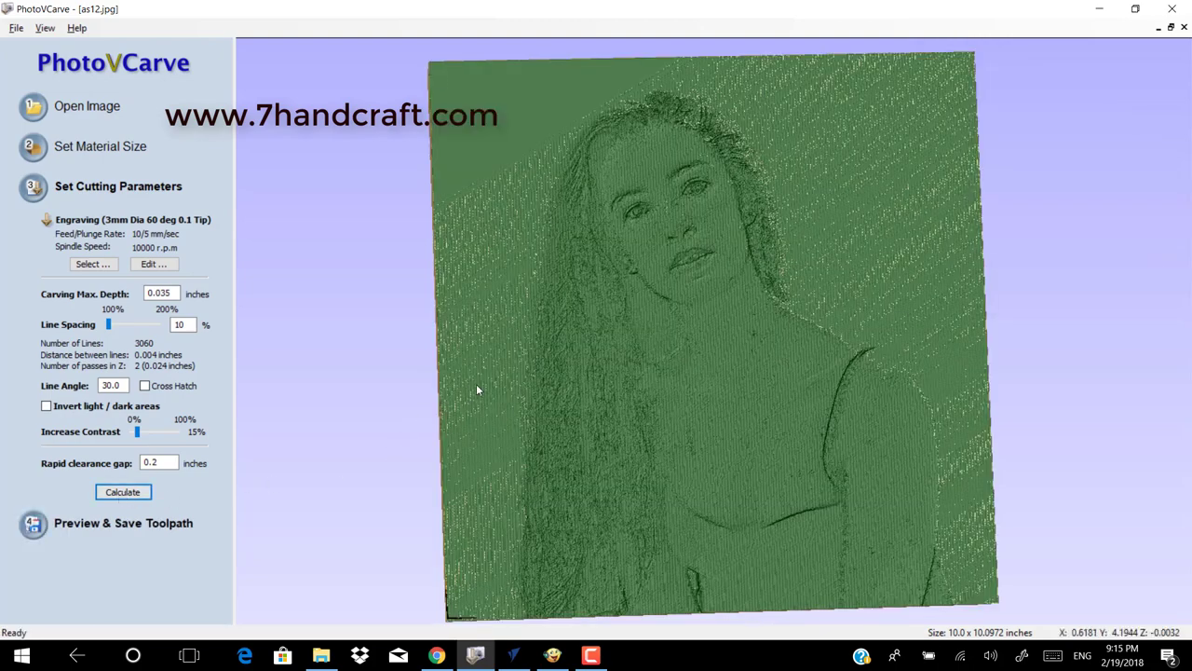
Orbit the 3060-line engraved portrait relief to inspect it from several angles
mouse_move(476, 384)
mouse_down()
mouse_move(572, 373)
mouse_move(646, 438)
mouse_move(689, 327)
mouse_move(666, 421)
mouse_up()
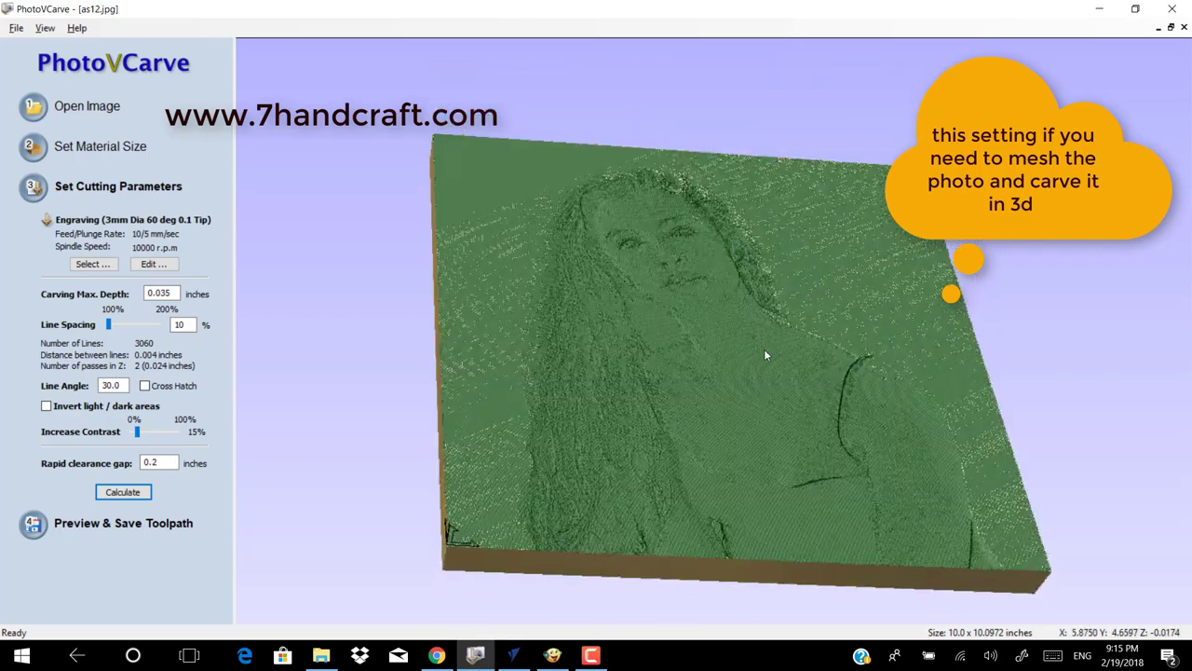
mouse_move(764, 349)
mouse_down()
mouse_move(835, 404)
mouse_move(808, 370)
mouse_up()
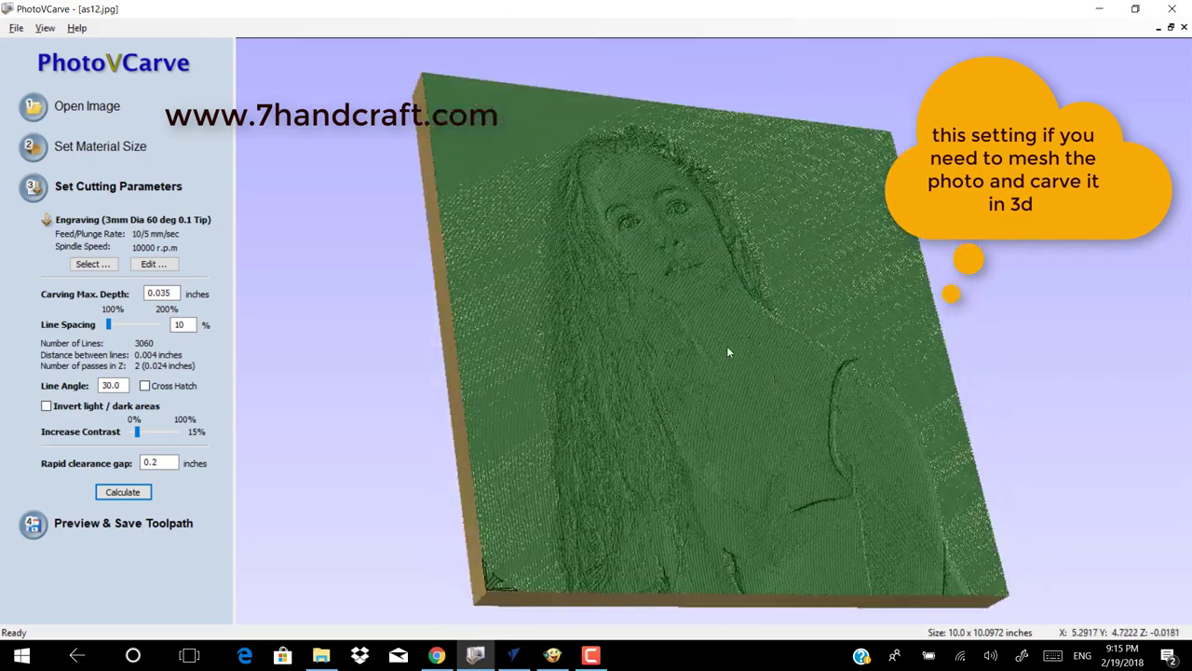
mouse_move(727, 346)
mouse_down()
mouse_move(599, 396)
mouse_move(686, 406)
mouse_move(669, 382)
mouse_move(735, 471)
mouse_up()
mouse_move(814, 475)
mouse_down()
mouse_move(814, 460)
mouse_move(712, 416)
mouse_up()
mouse_move(647, 326)
mouse_down()
mouse_move(628, 325)
mouse_move(634, 395)
mouse_up()
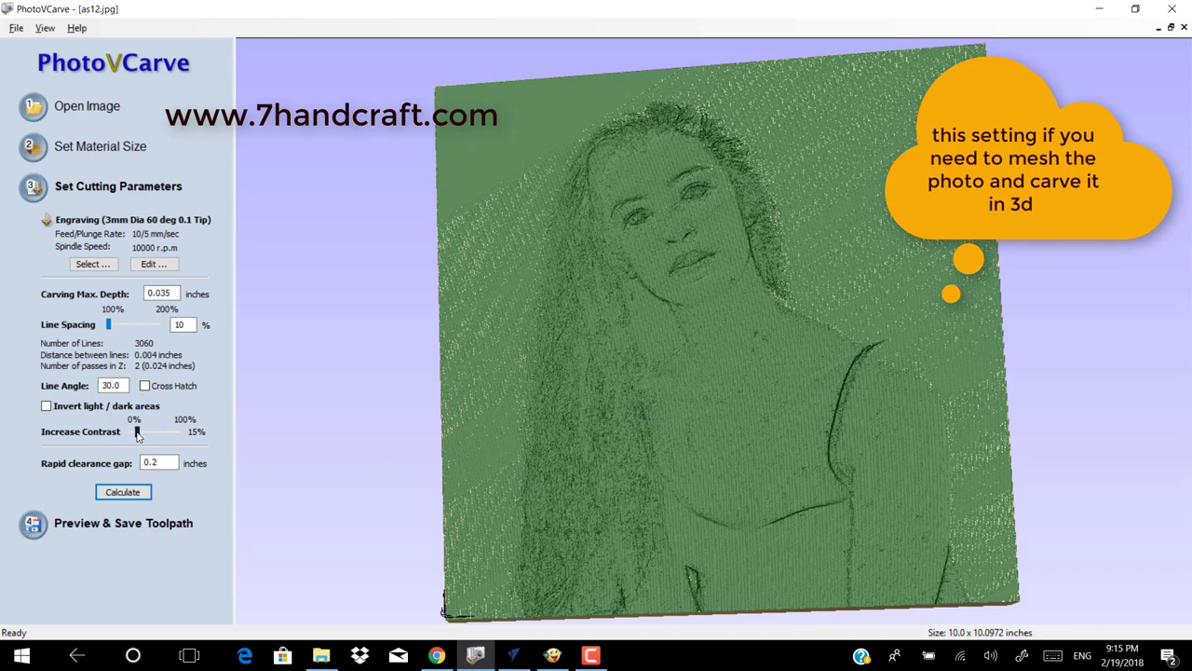
Recalculate the portrait toolpath with a 45° line angle
drag(123, 385, 96, 385)
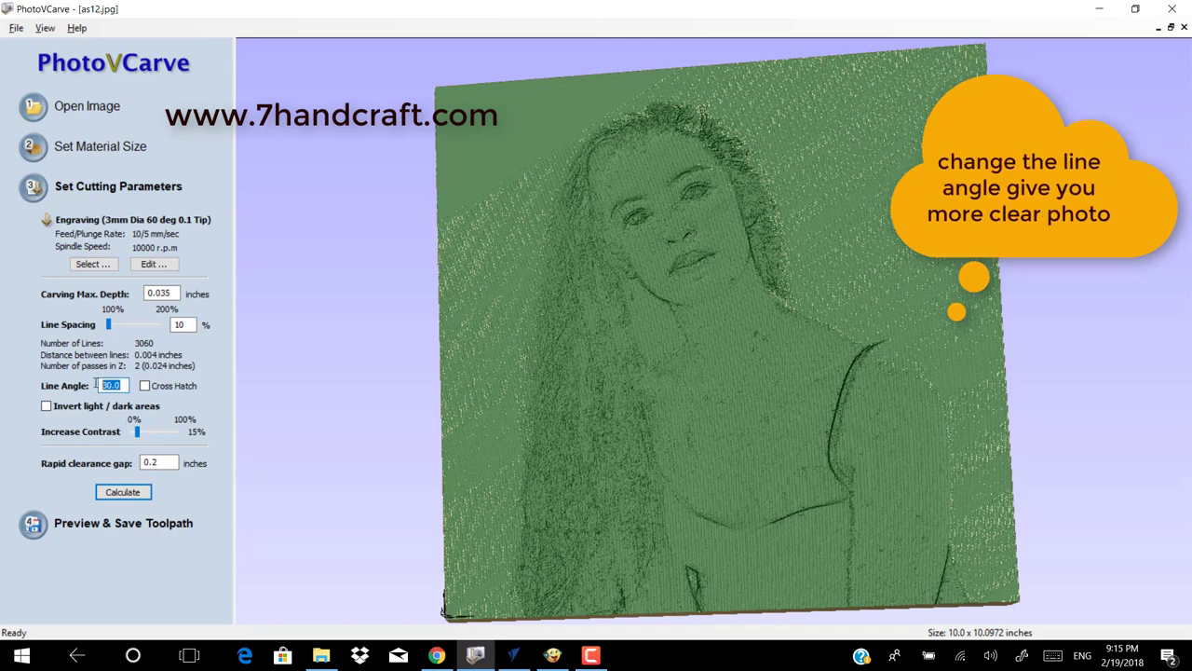
text(45)
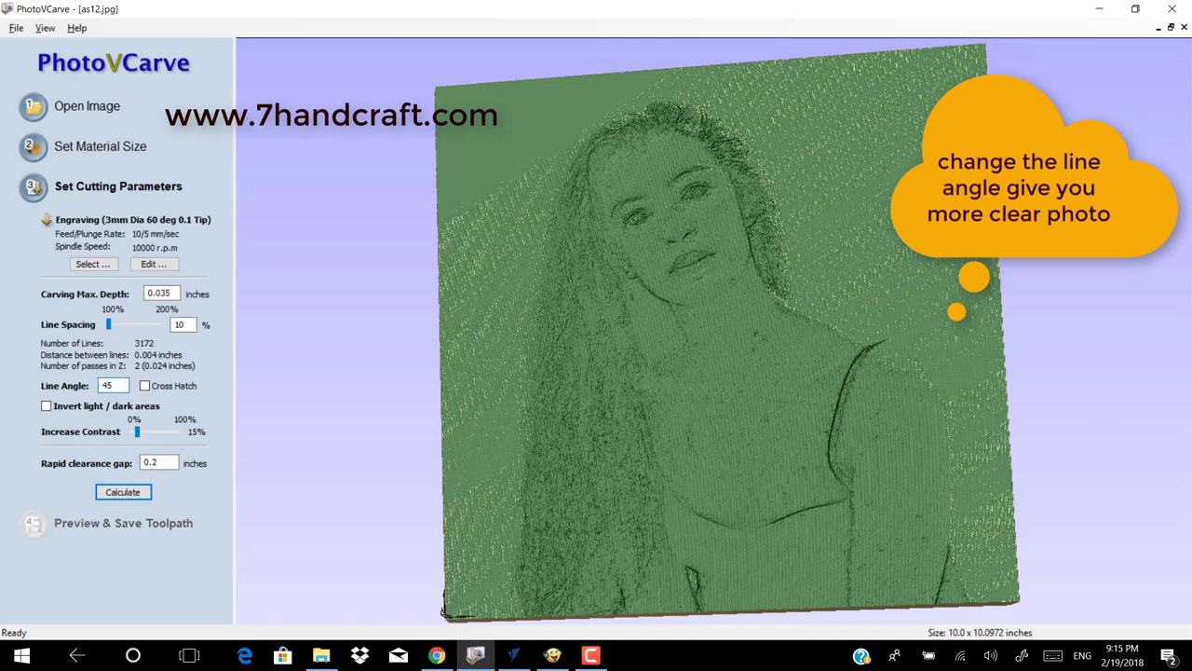
click(111, 493)
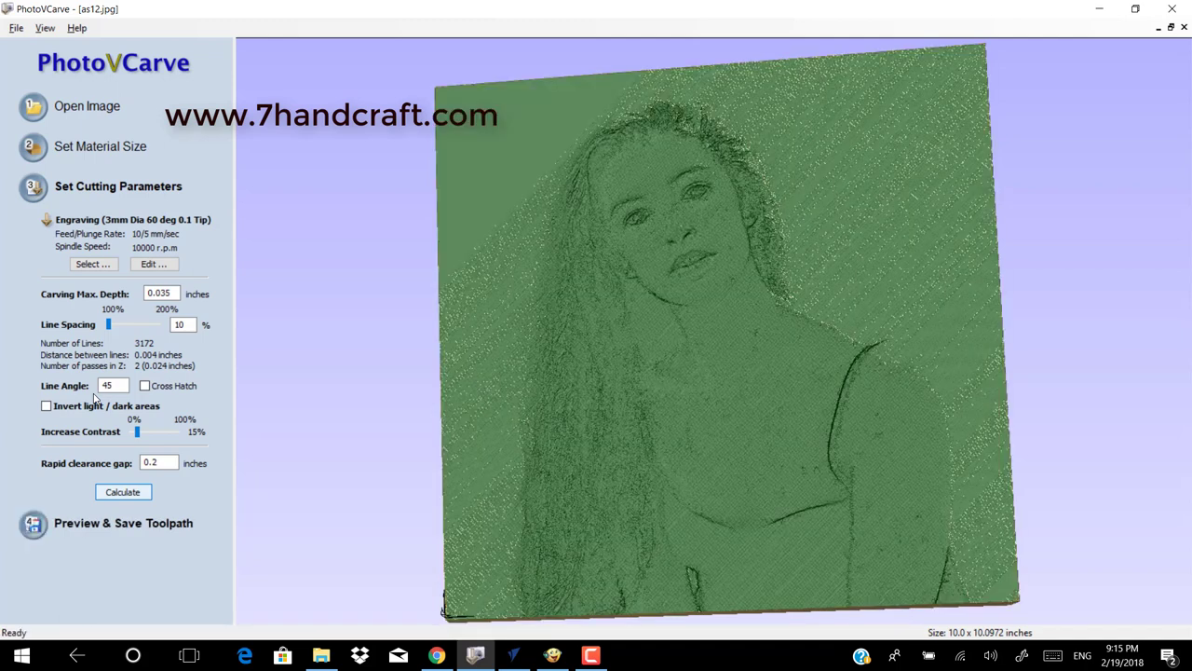
Recalculate at 40% line spacing, then widen the line spacing to 106%
mouse_move(509, 257)
mouse_down()
mouse_move(632, 338)
mouse_move(657, 422)
mouse_move(645, 401)
mouse_move(660, 497)
mouse_move(610, 462)
mouse_up()
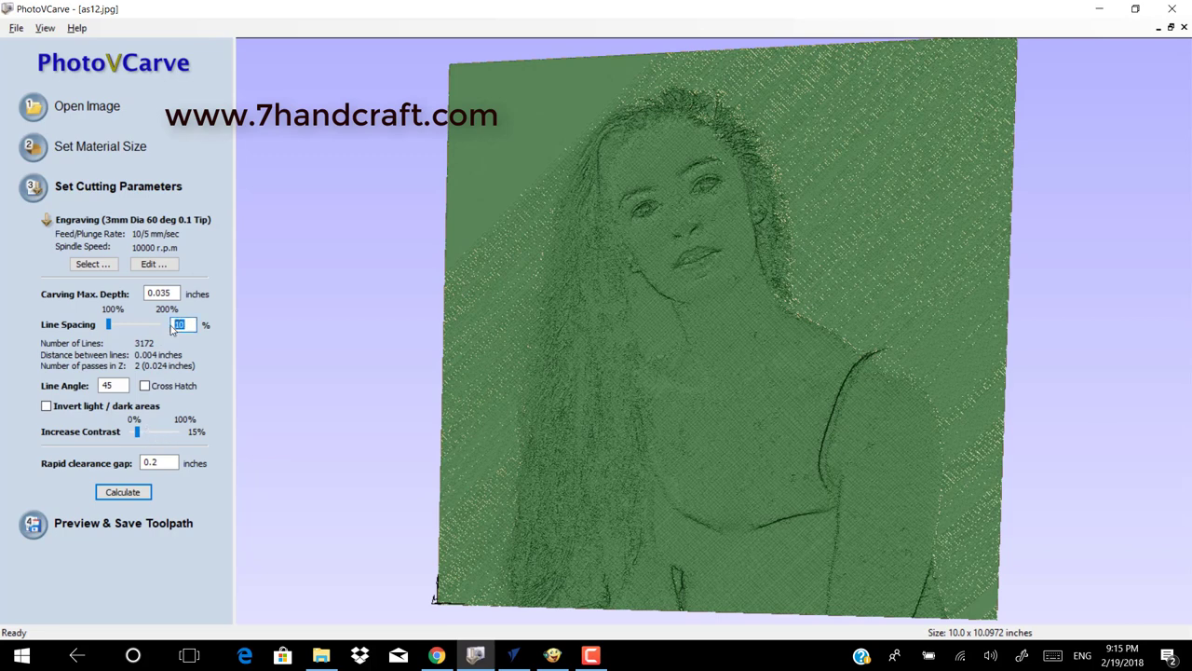
text(4)
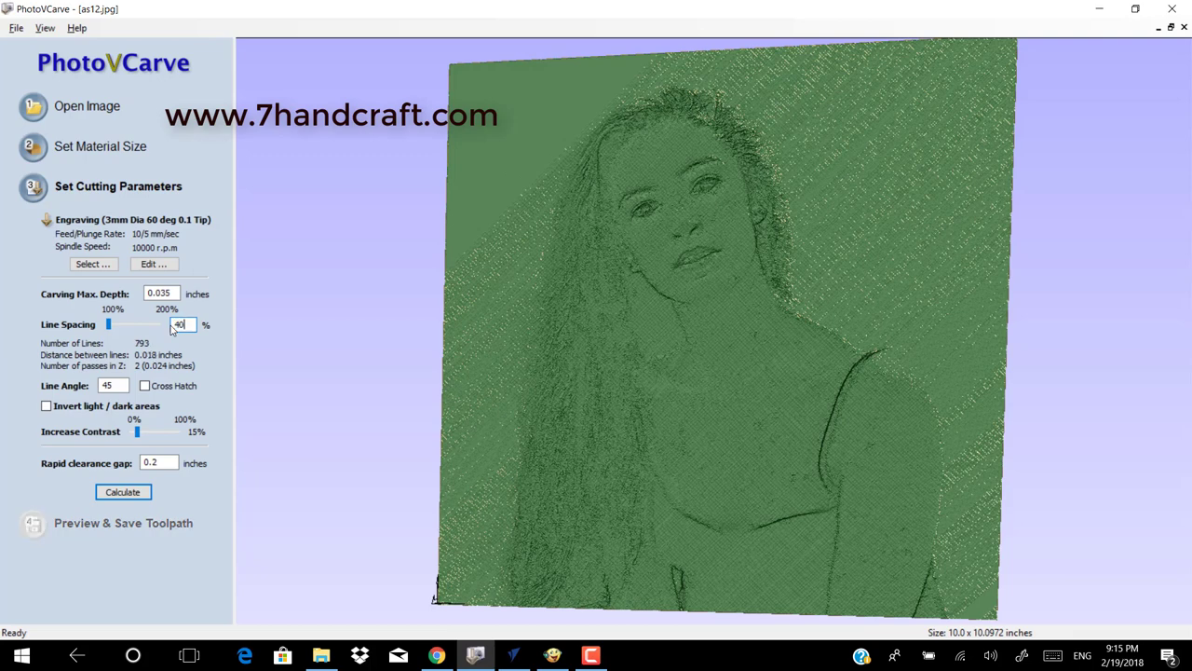
click(131, 499)
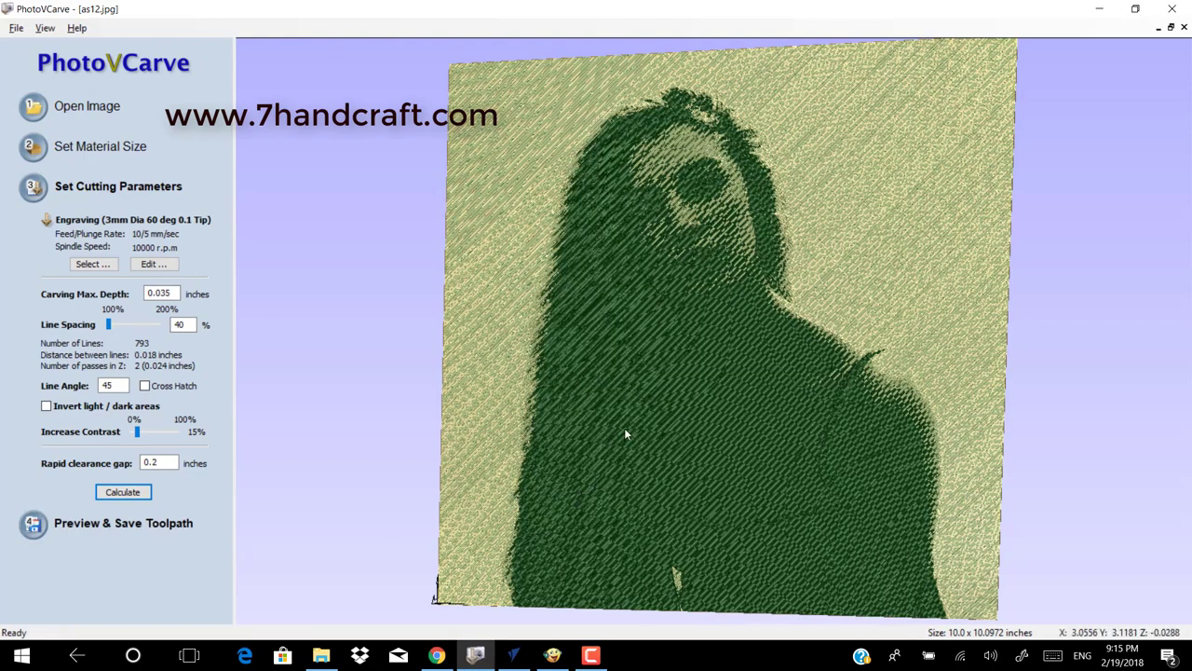
drag(624, 428, 664, 366)
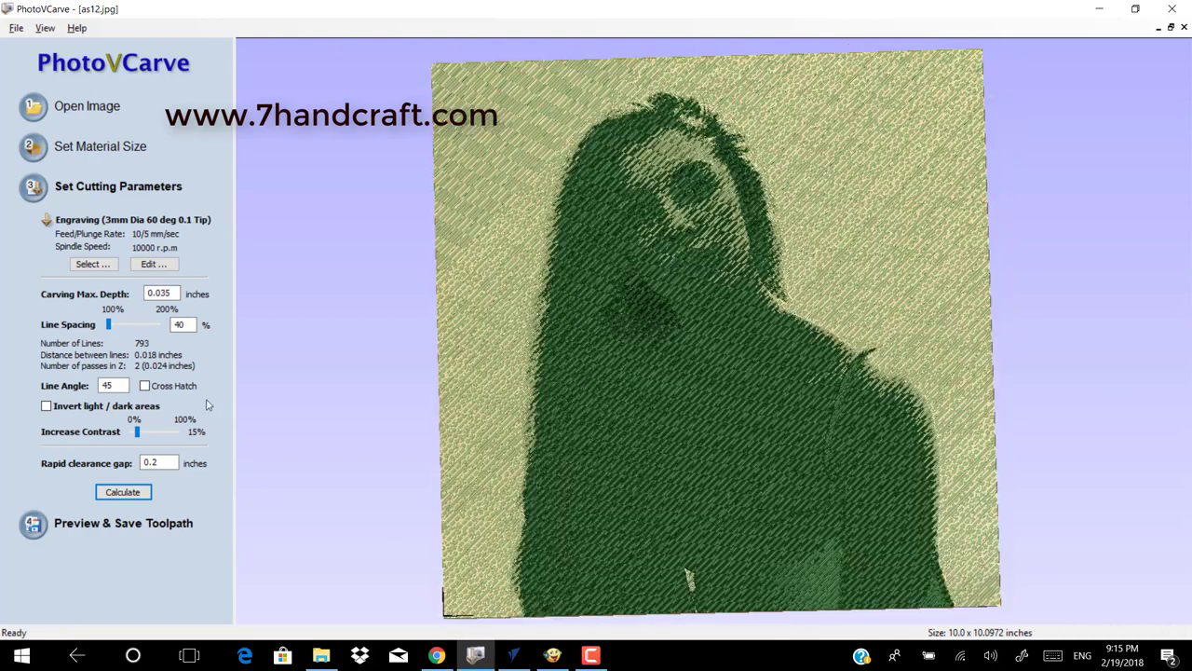
click(113, 328)
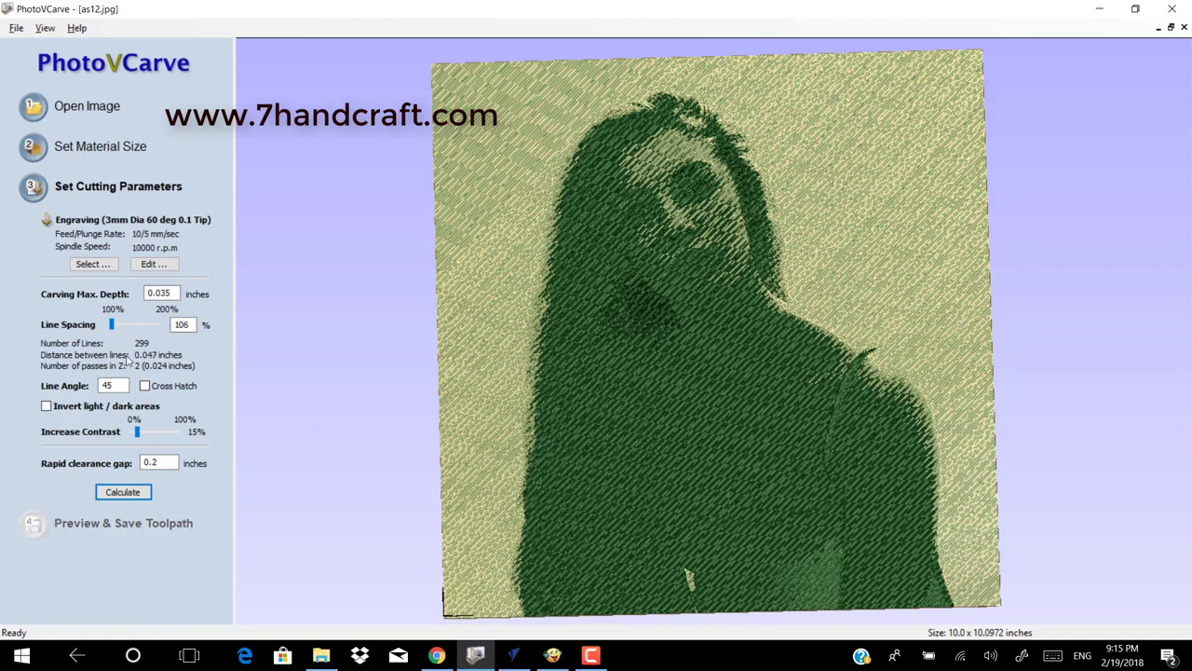
Recalculate at 106% spacing, then again with a 15° line angle (258 lines)
click(122, 491)
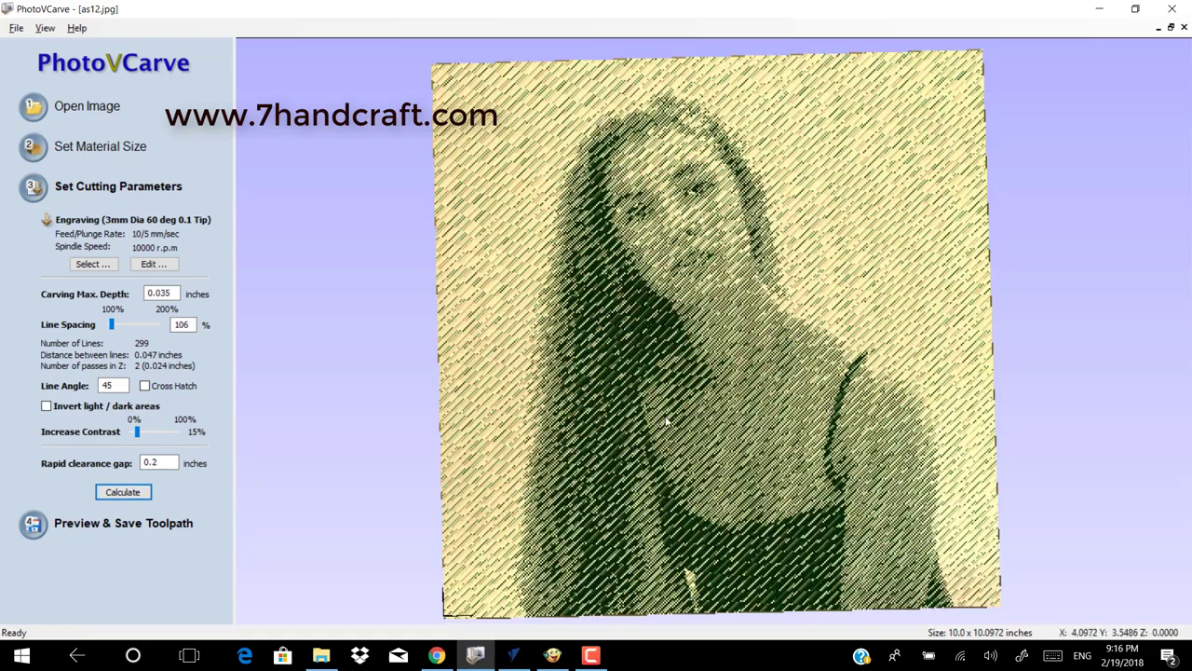
drag(666, 421, 509, 440)
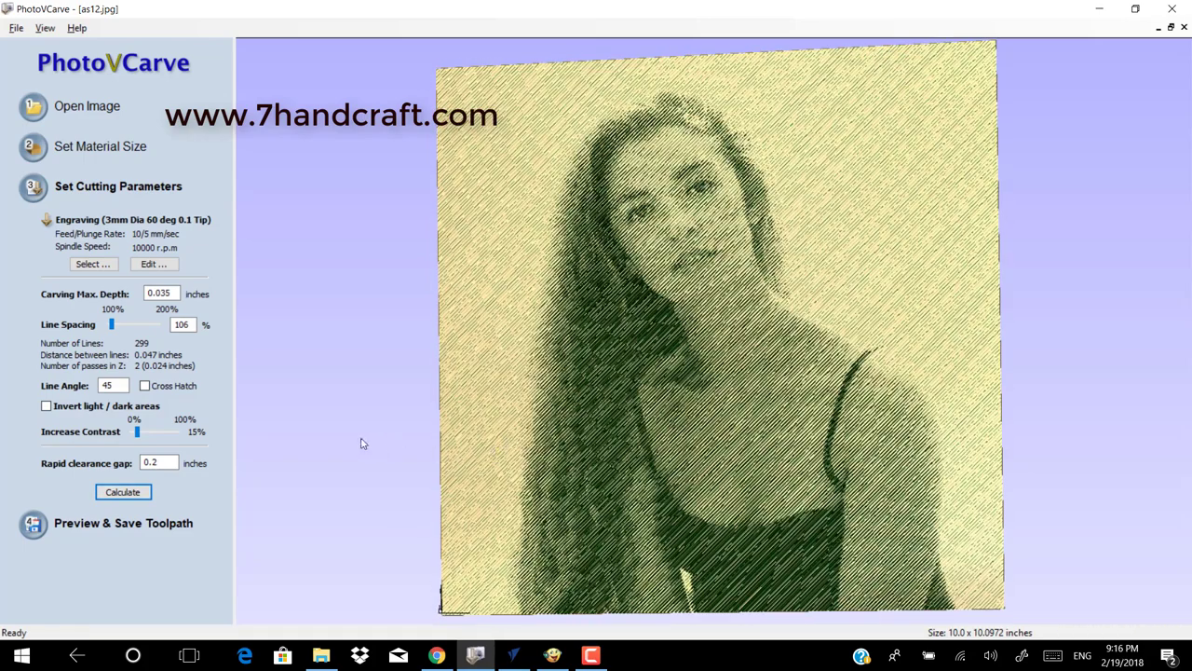
click(123, 386)
text(5)
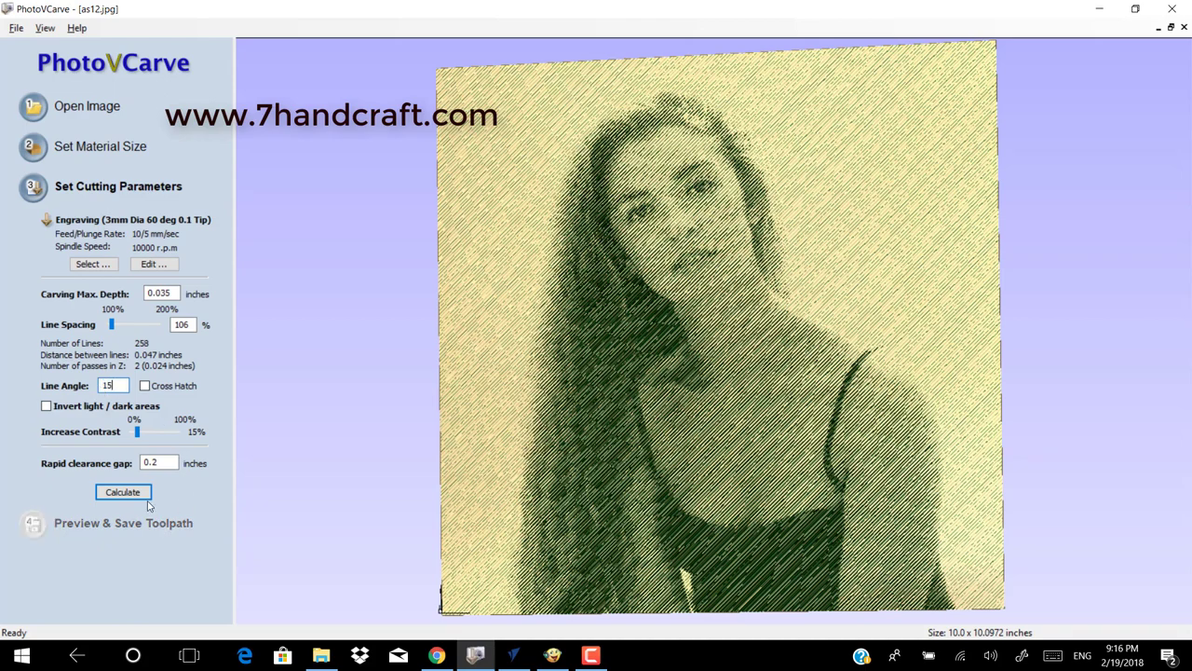
click(124, 496)
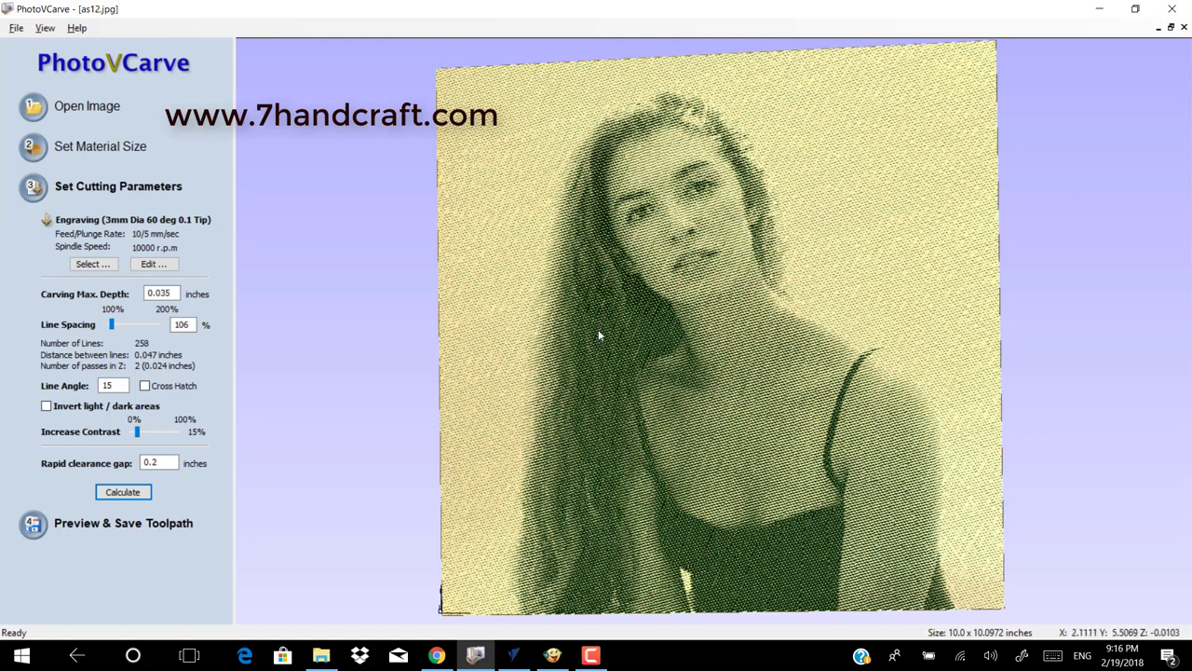
In the toolpath preview, try Oak material, then settle on Gold Satin
click(94, 525)
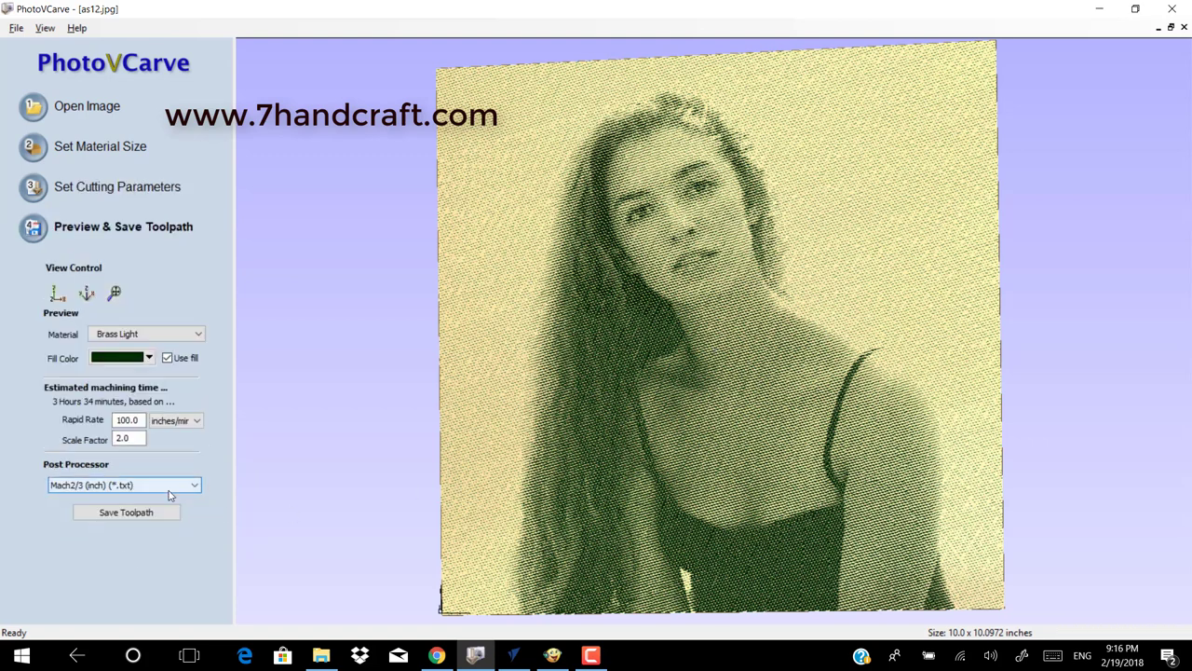
click(190, 337)
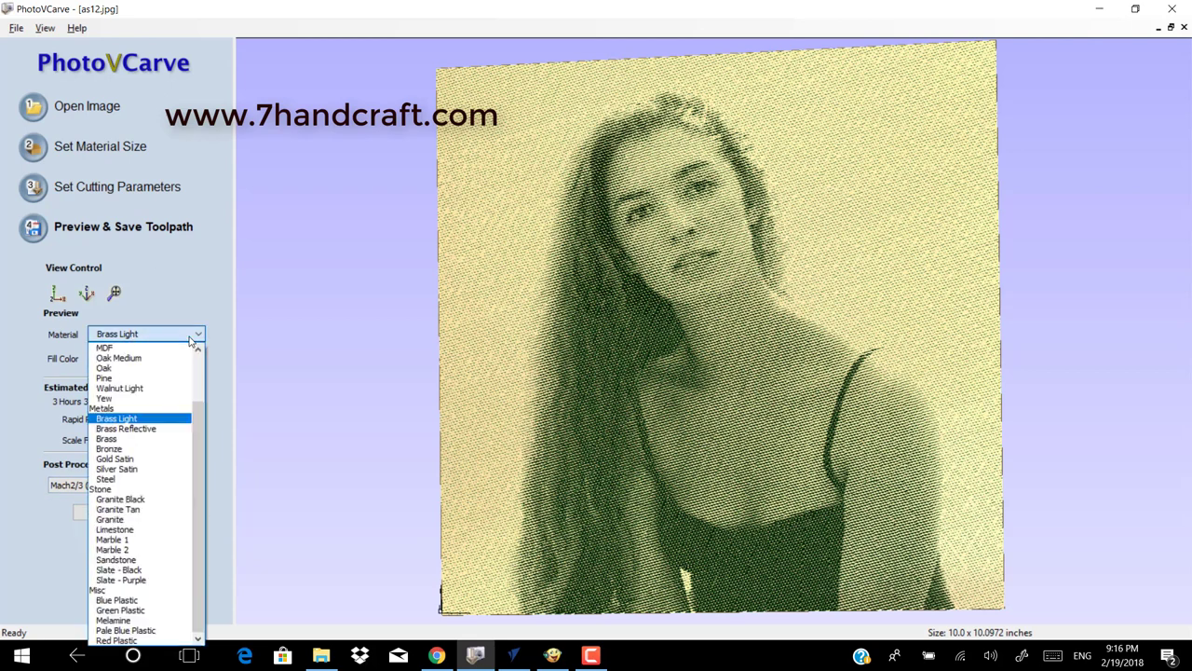
click(158, 368)
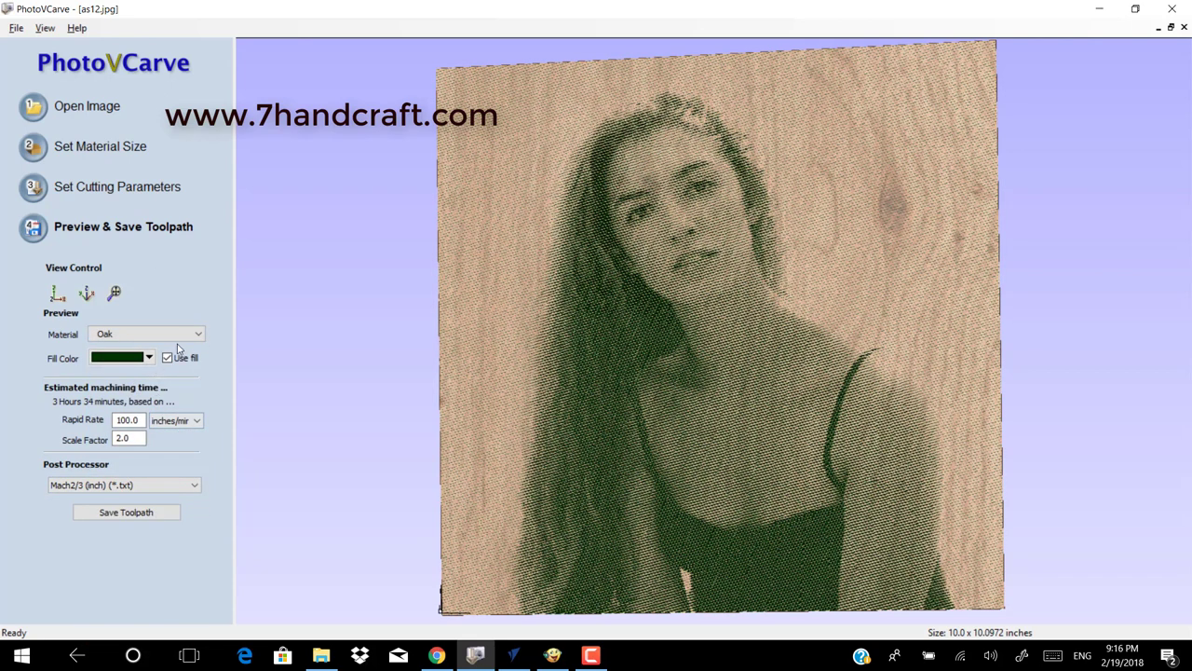
click(193, 337)
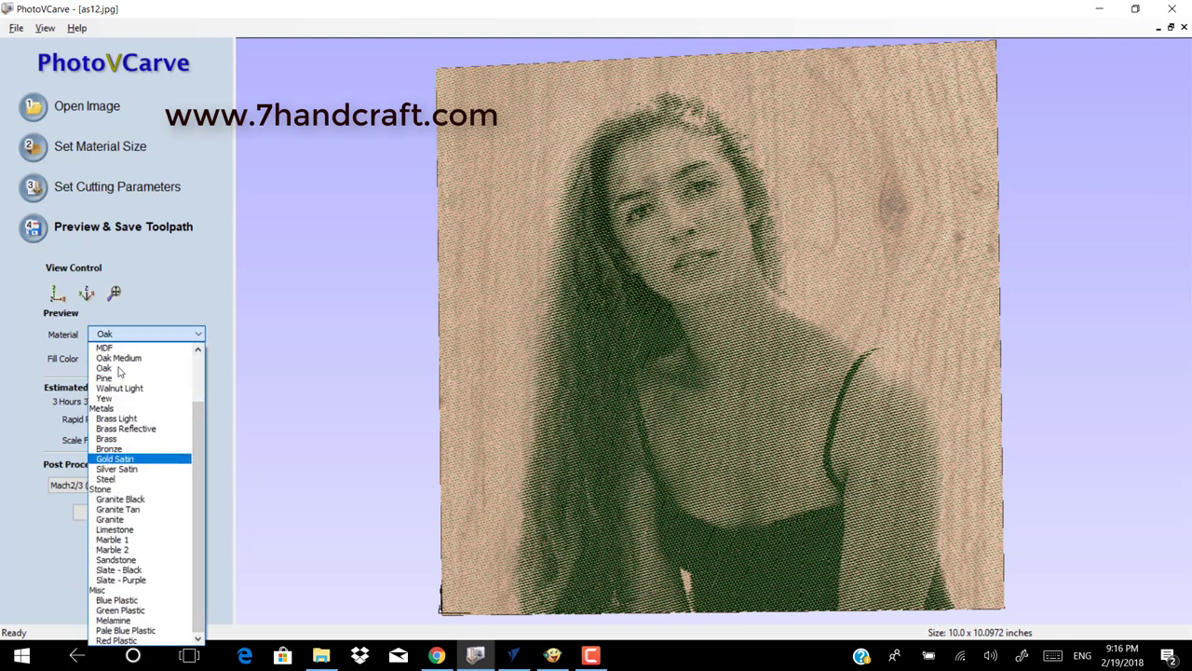
click(148, 459)
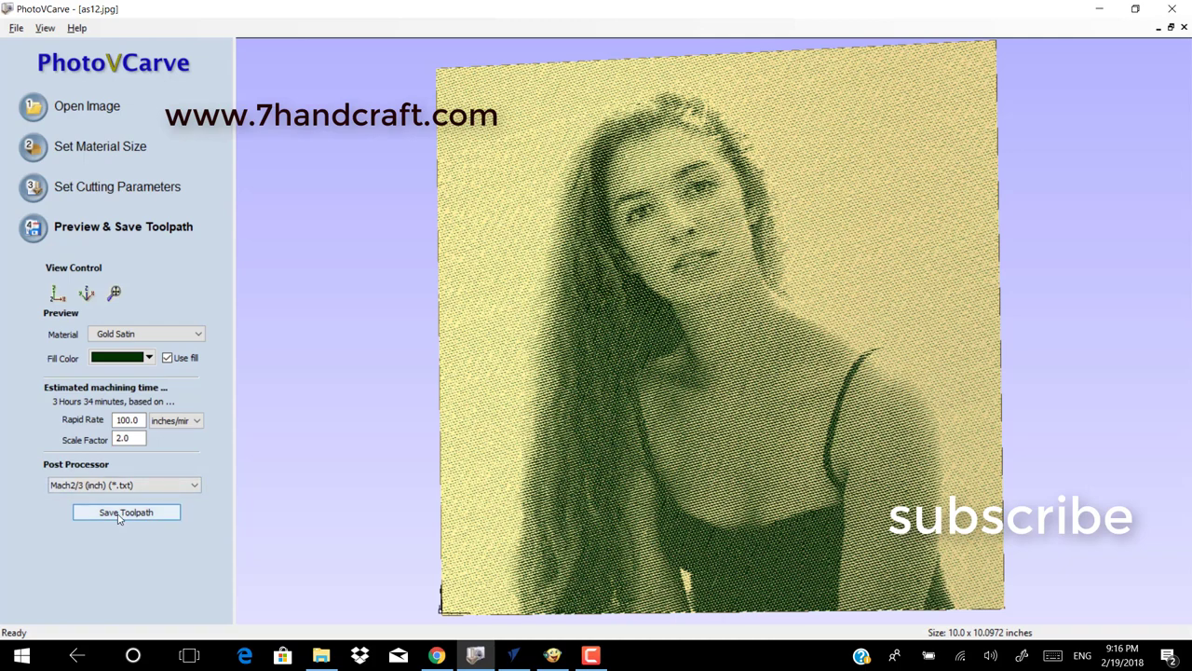
click(119, 514)
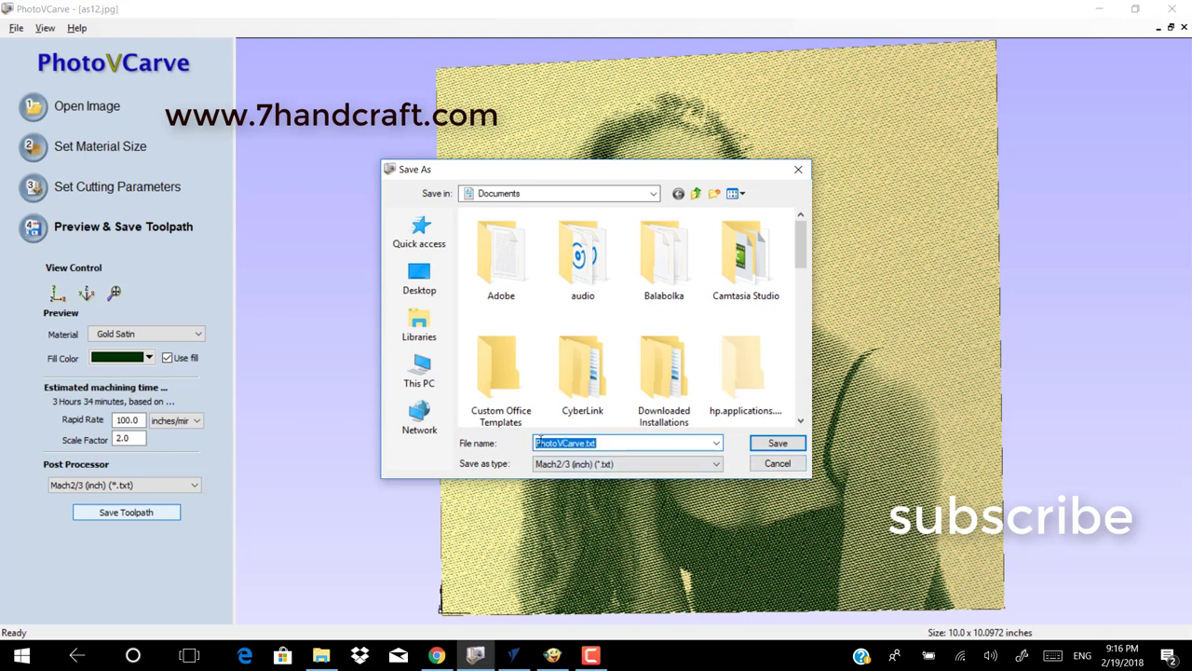
click(777, 463)
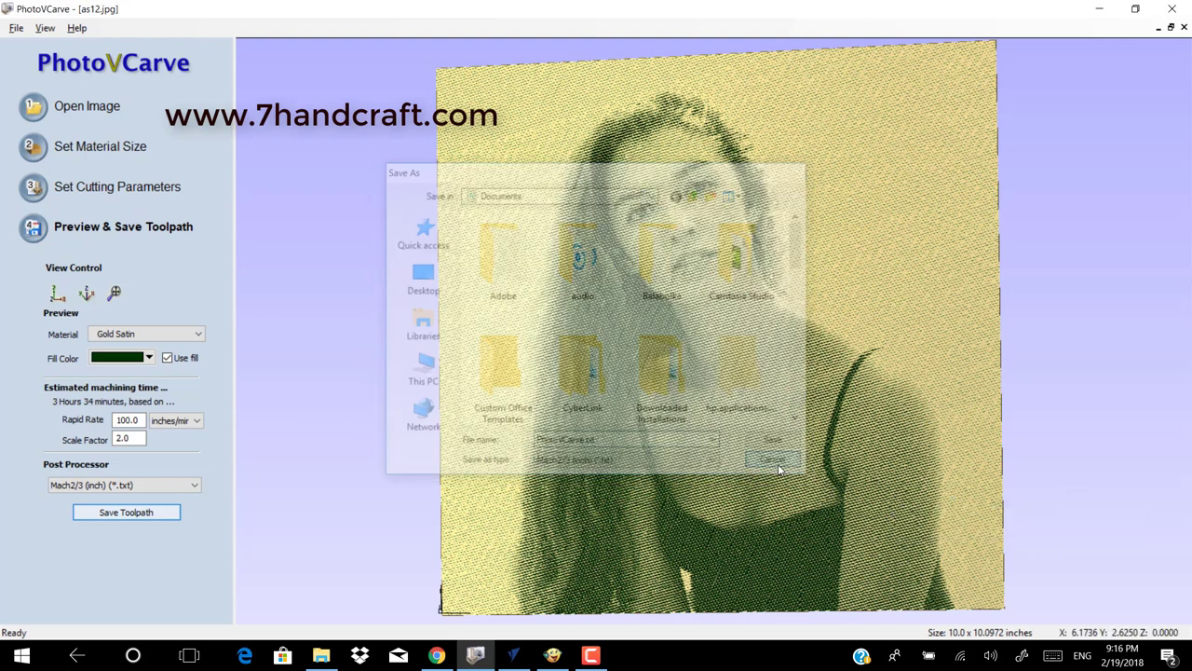